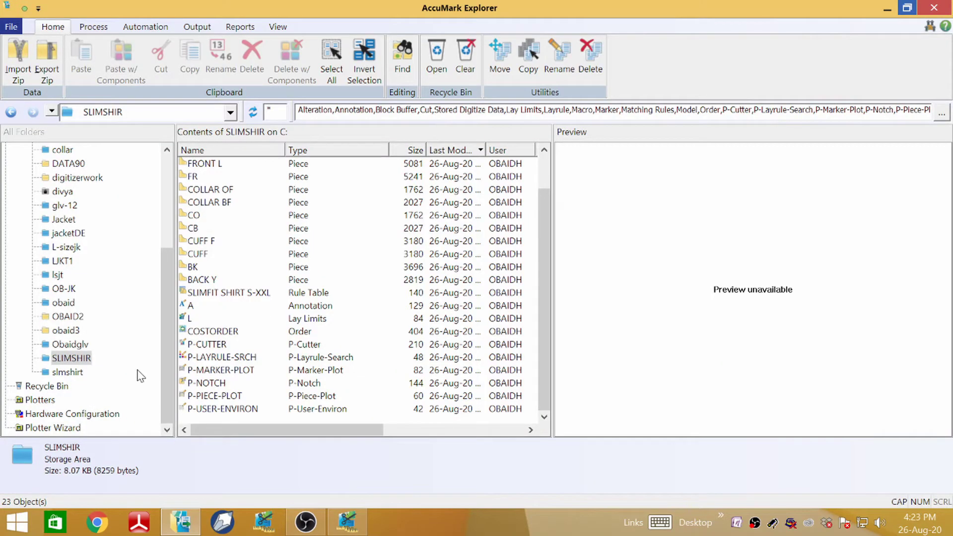
Create a new model in the SLIMSHIR storage area.
{"action": "left_click", "coordinate": [77, 358]}
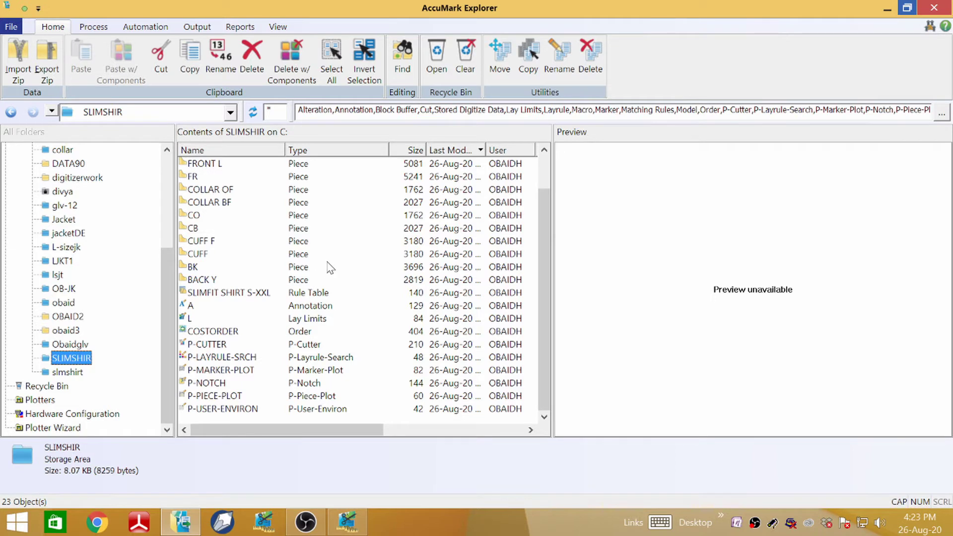
{"action": "right_click", "coordinate": [350, 252]}
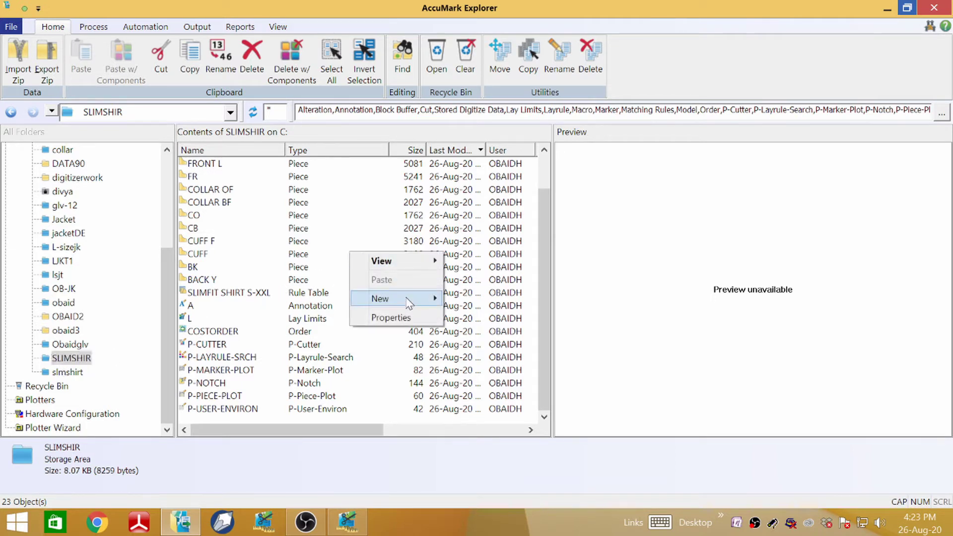
{"action": "mouse_move", "coordinate": [387, 298]}
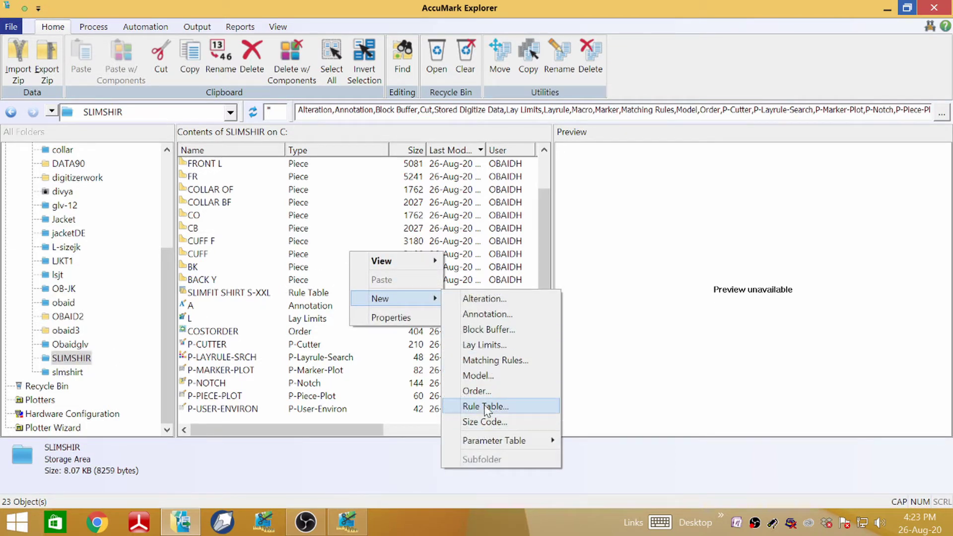
{"action": "left_click", "coordinate": [484, 375]}
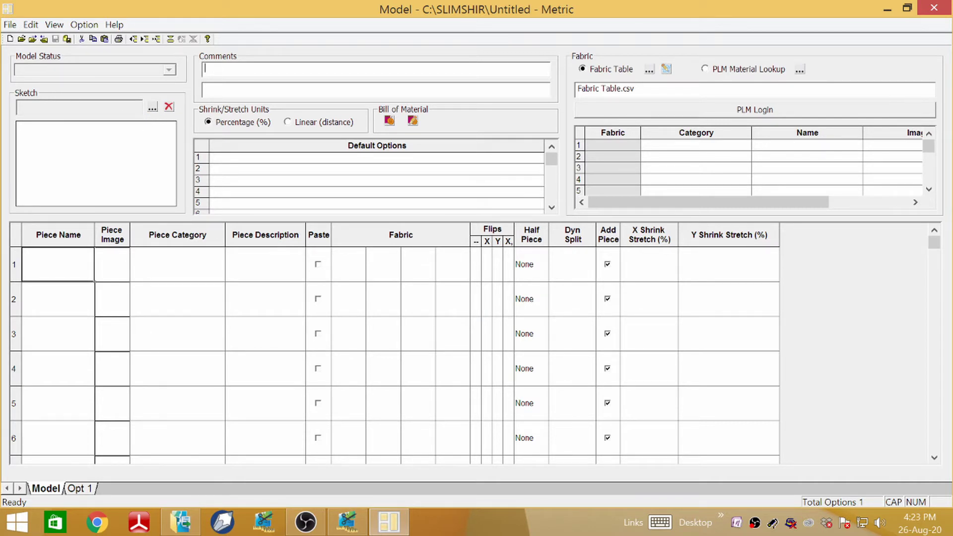
Enter SLIM FIT MENS SHIRT as the model's comment.
{"action": "type", "text": "SLIM FIT SHIRT MR"}
{"action": "key", "text": "BackSpace"}
{"action": "type", "text": "ENS"}
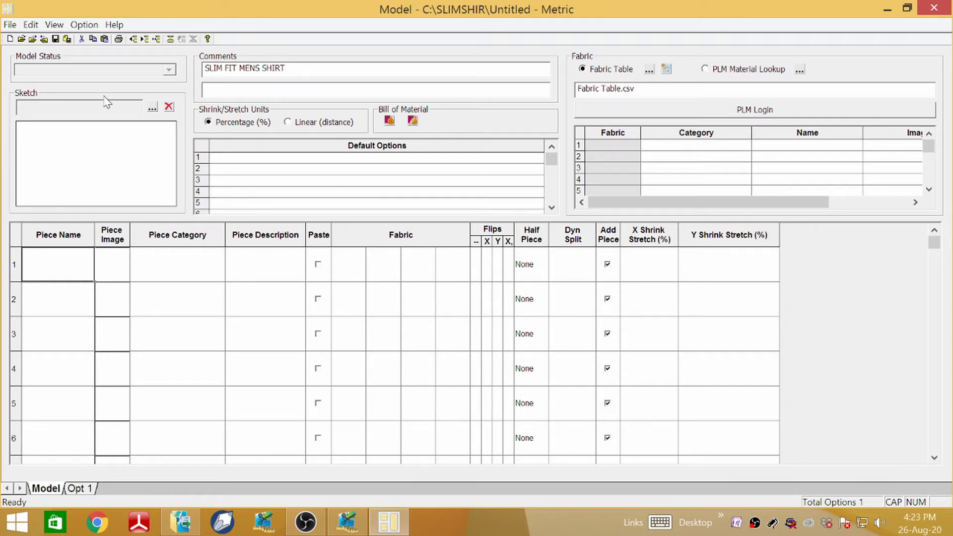
Attach shirt flat.jpg from the Downloads folder as the model's sketch.
{"action": "left_click", "coordinate": [152, 108]}
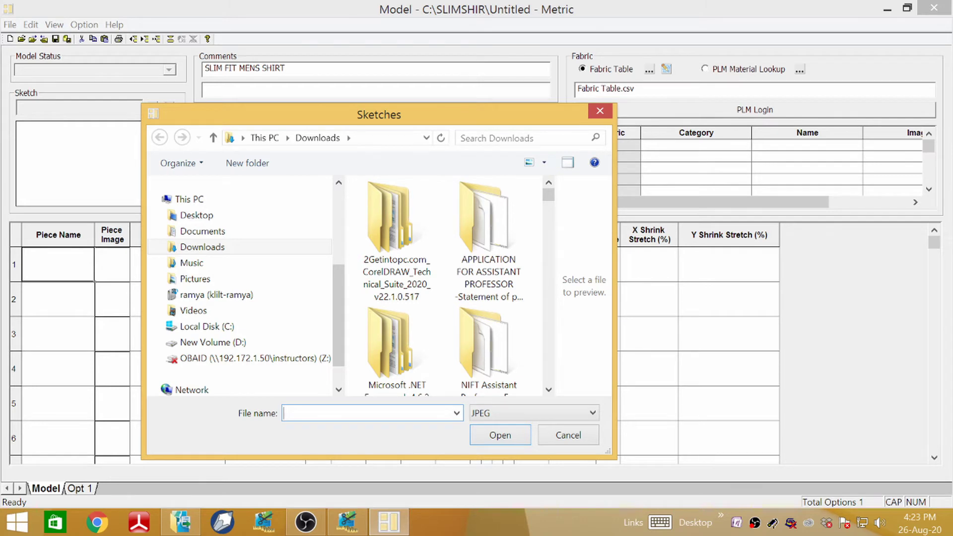
{"action": "type", "text": "SHIRT"}
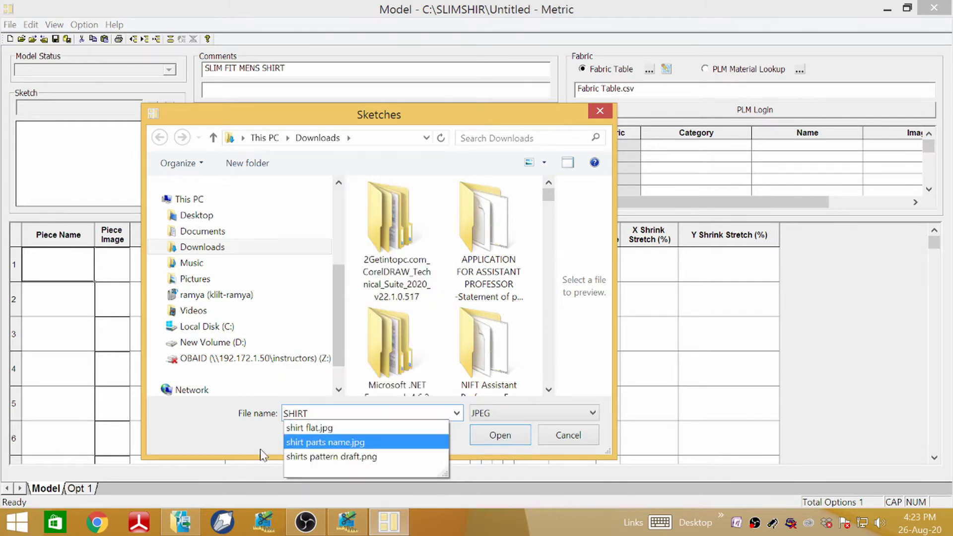
{"action": "left_click", "coordinate": [309, 427]}
{"action": "left_click", "coordinate": [500, 435]}
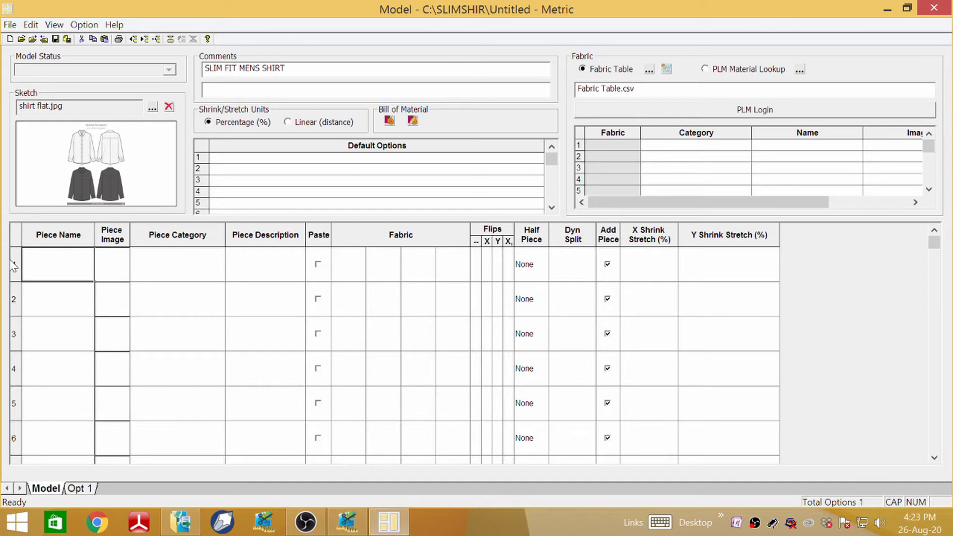
Add all pieces of the SLIMSHIR storage area to the model's piece list, starting in the first row.
{"action": "left_click", "coordinate": [90, 253]}
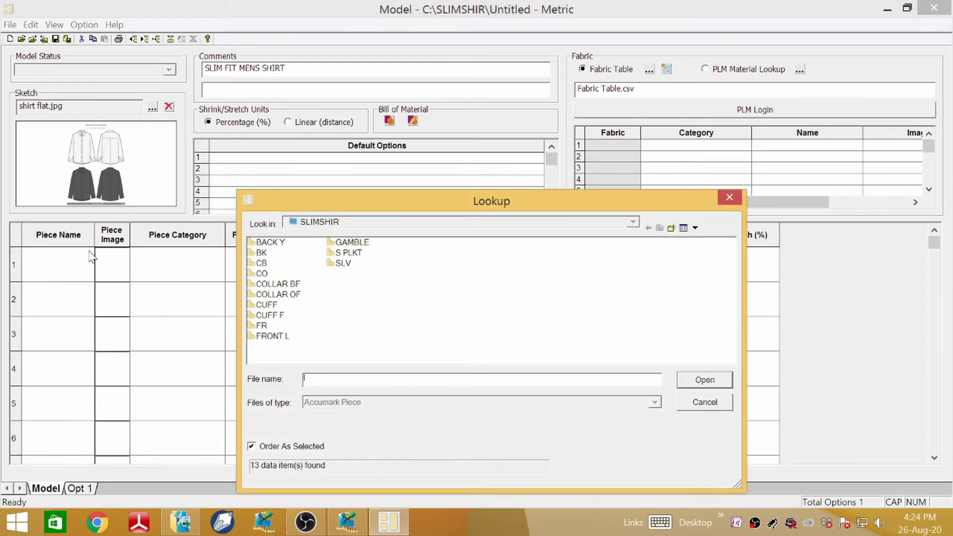
{"action": "left_click", "coordinate": [283, 243]}
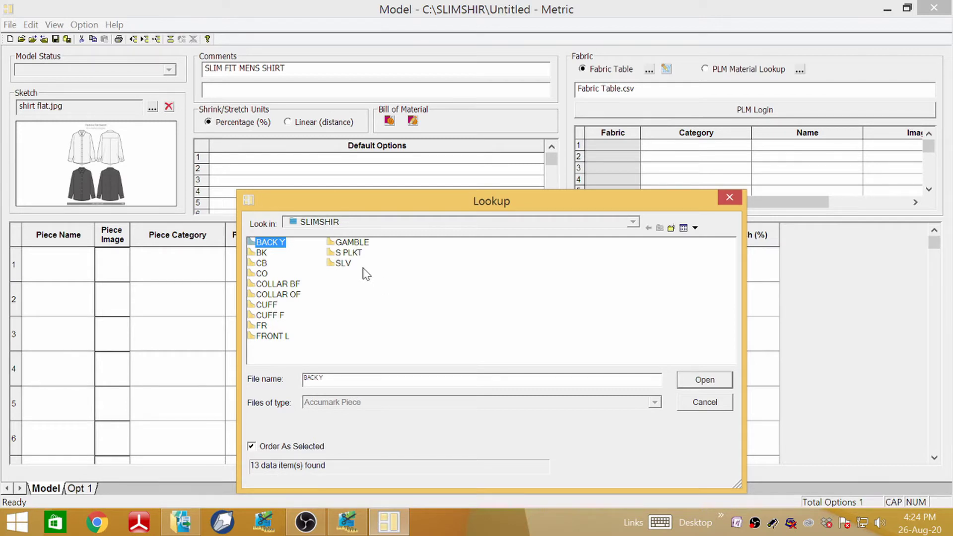
{"action": "key", "text": "ctrl+a"}
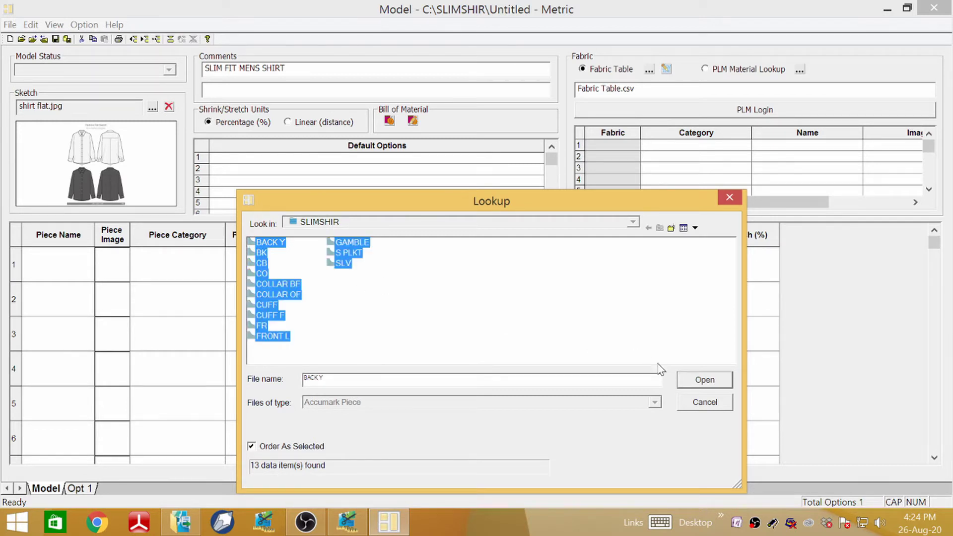
{"action": "left_click", "coordinate": [696, 381]}
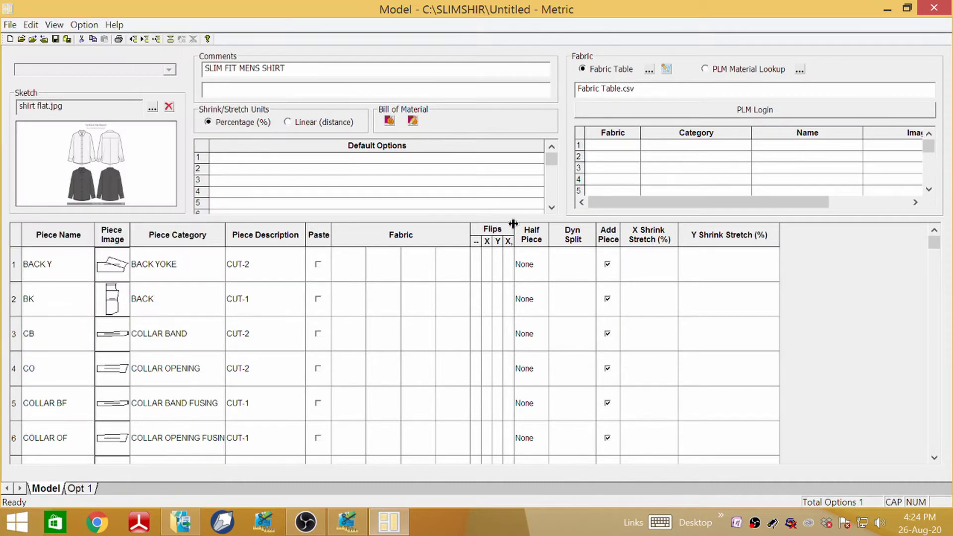
Set the unflipped and X flip quantities to 1 and 1 for BACK Y, and 1 and 0 for BK.
{"action": "left_click", "coordinate": [474, 268]}
{"action": "type", "text": "1"}
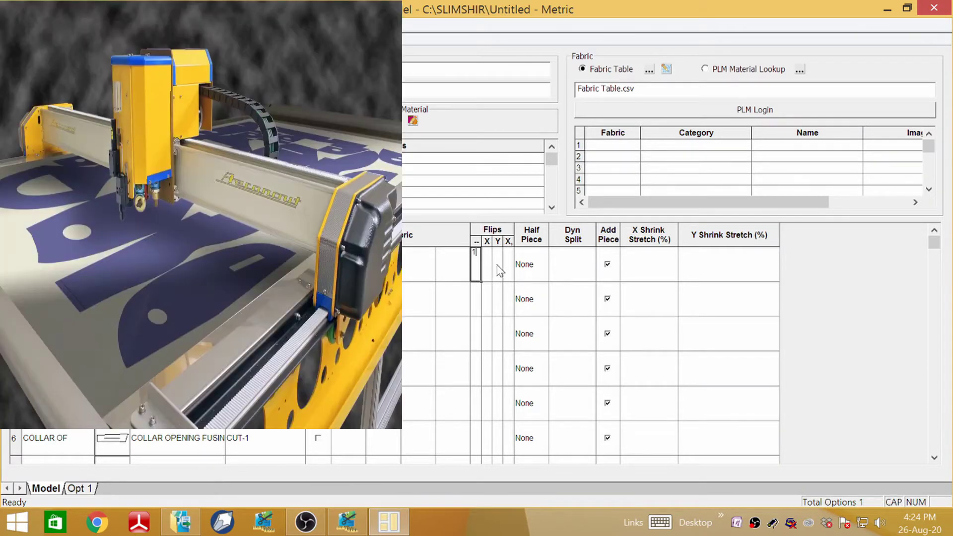
{"action": "left_click", "coordinate": [487, 261]}
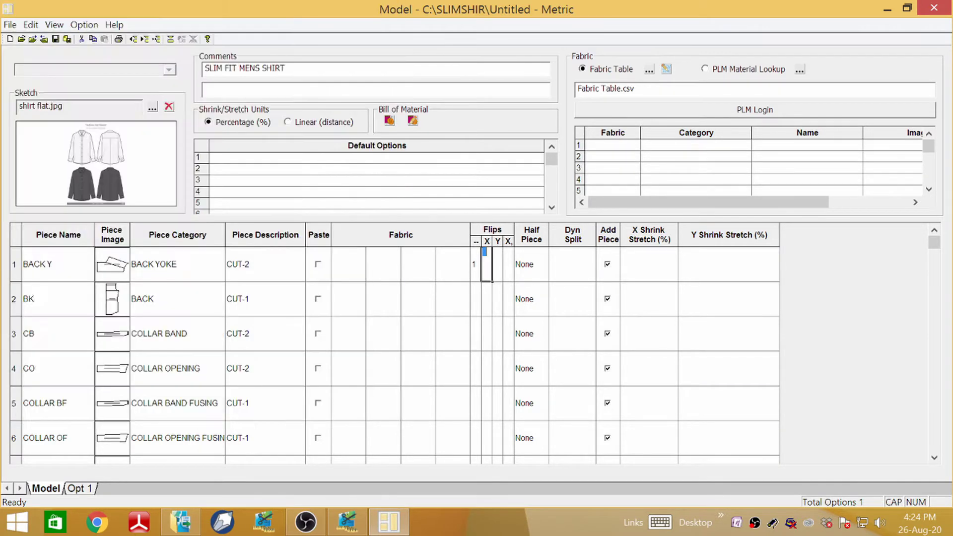
{"action": "type", "text": "1"}
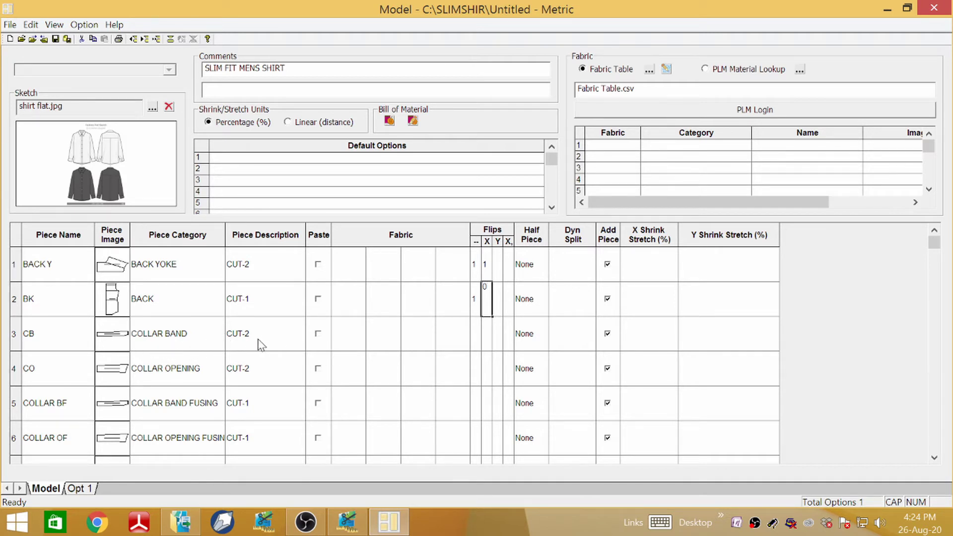
Set both the unflipped and X flip quantities to 1 for the collar pieces CB and CO.
{"action": "left_click", "coordinate": [476, 331]}
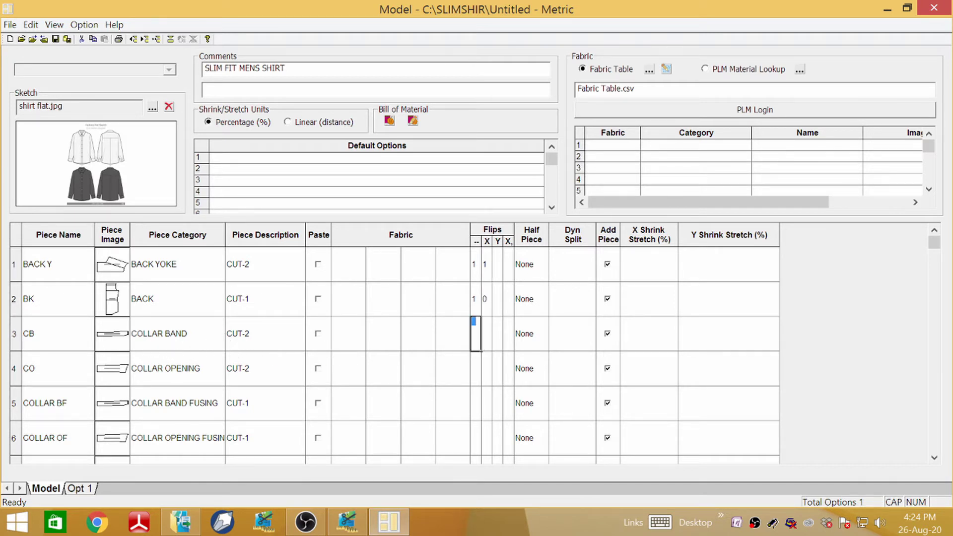
{"action": "type", "text": "1"}
{"action": "left_click", "coordinate": [488, 334]}
{"action": "type", "text": "1"}
{"action": "left_click", "coordinate": [473, 372]}
{"action": "left_click", "coordinate": [487, 368]}
{"action": "type", "text": "1"}
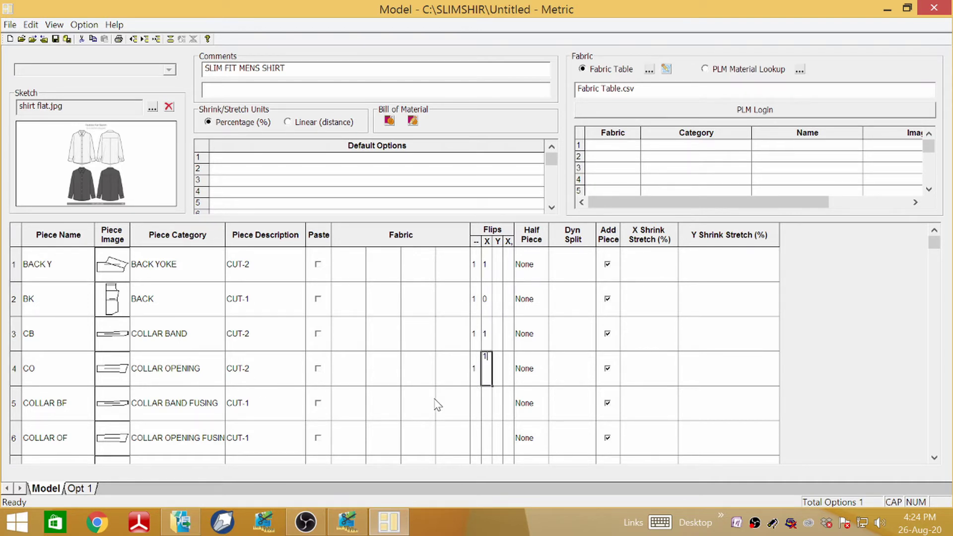
Set both the unflipped and X flip quantities to 0 for the fusing pieces COLLAR BF and COLLAR OF.
{"action": "left_click", "coordinate": [475, 404]}
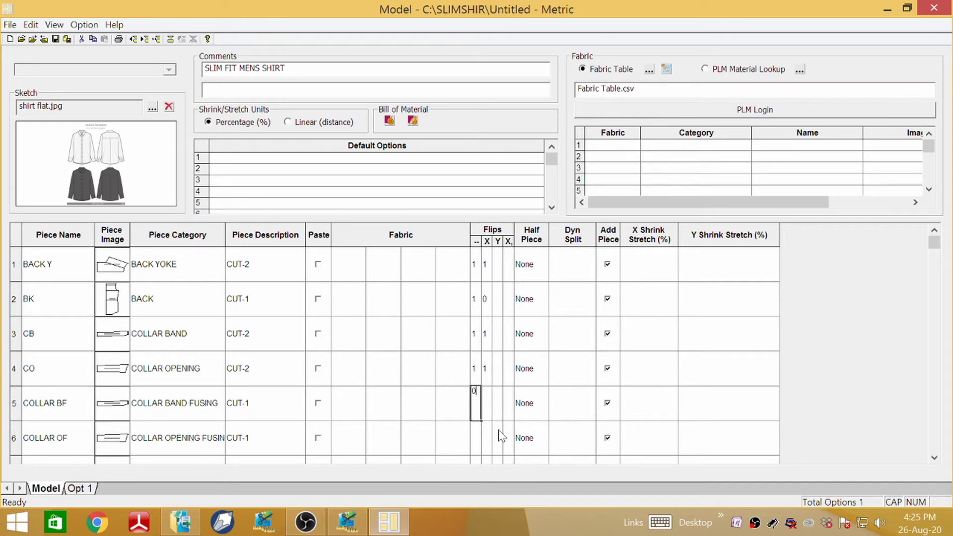
{"action": "type", "text": "0"}
{"action": "left_click", "coordinate": [491, 402]}
{"action": "mouse_move", "coordinate": [935, 244]}
{"action": "left_mouse_down"}
{"action": "mouse_move", "coordinate": [938, 264]}
{"action": "mouse_move", "coordinate": [935, 245]}
{"action": "left_mouse_up"}
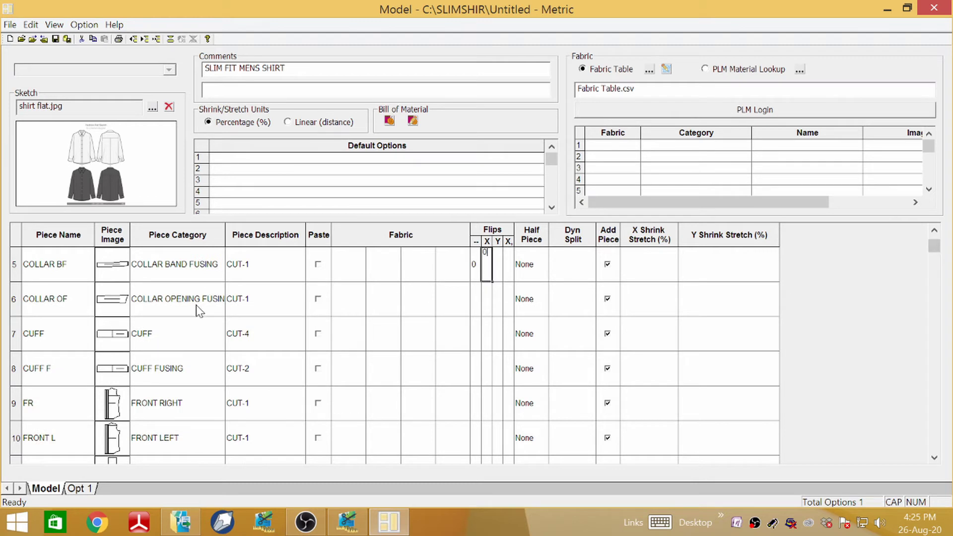
{"action": "double_click", "coordinate": [476, 303]}
{"action": "key", "text": "Tab"}
{"action": "type", "text": "0"}
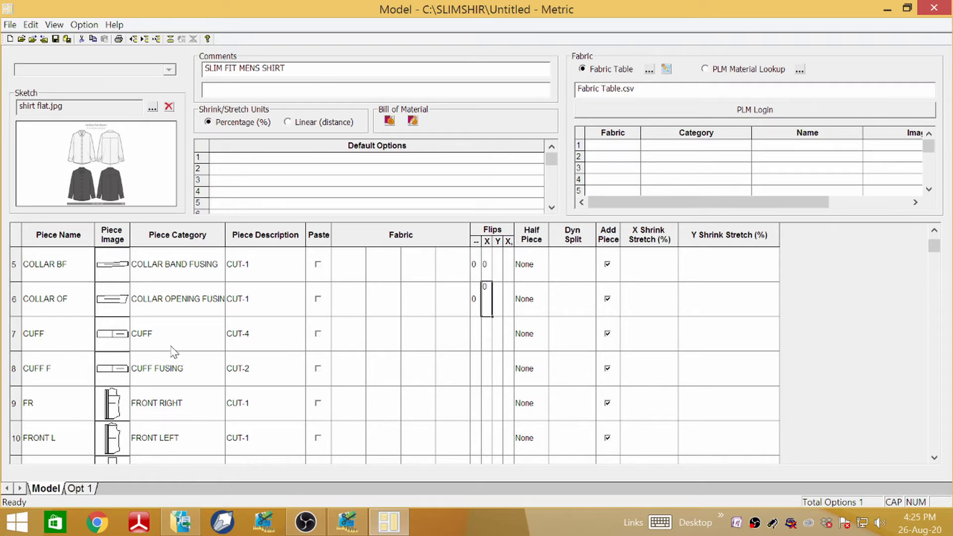
Set the unflipped and X flip quantities to 1 and 1 for CUFF, and 0 and 0 for CUFF F.
{"action": "left_click", "coordinate": [475, 335]}
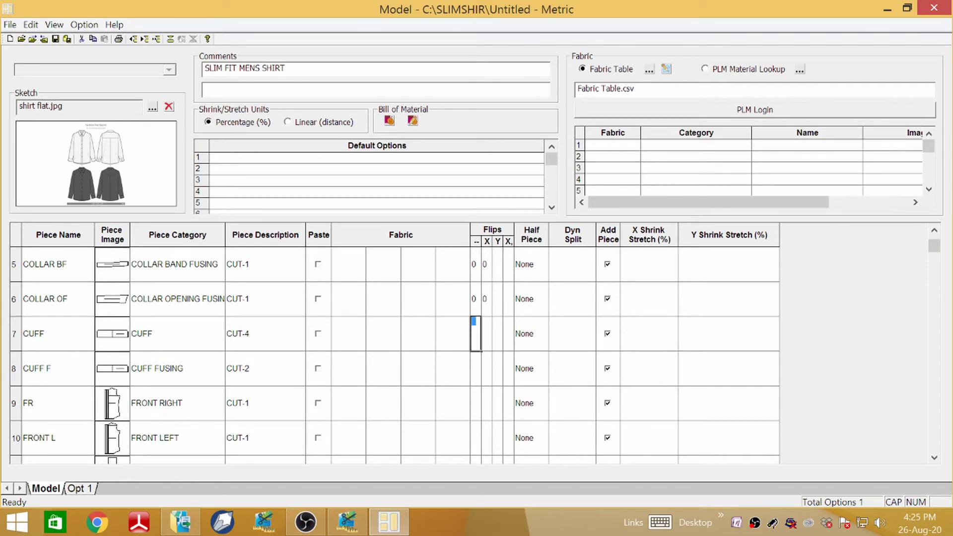
{"action": "type", "text": "1"}
{"action": "left_click", "coordinate": [487, 335]}
{"action": "type", "text": "1"}
{"action": "left_click", "coordinate": [477, 368]}
{"action": "type", "text": "0"}
{"action": "left_click", "coordinate": [487, 368]}
{"action": "type", "text": "0"}
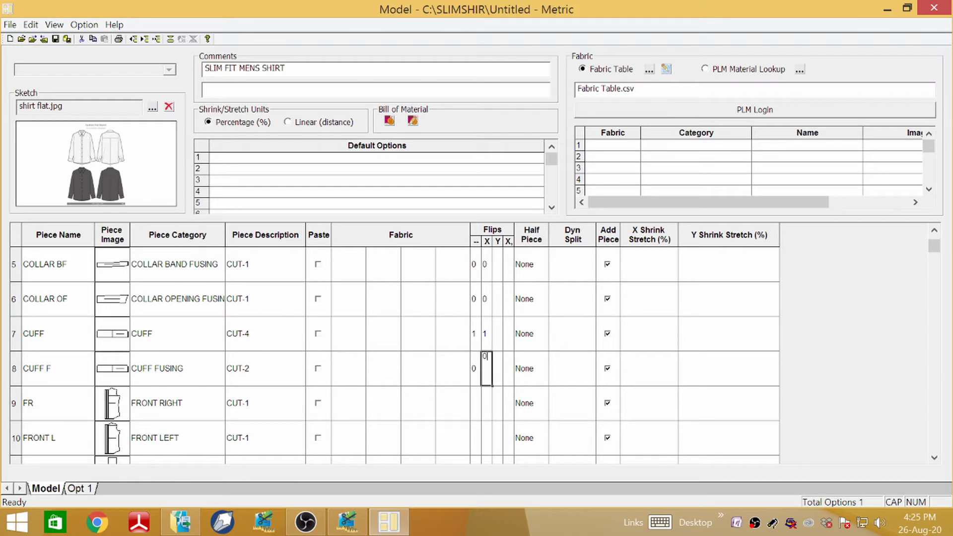
Set the unflipped quantity to 1 and the X flip quantity to 0 for FR and FRONT L.
{"action": "left_click", "coordinate": [476, 403]}
{"action": "type", "text": "1"}
{"action": "left_click", "coordinate": [490, 402]}
{"action": "type", "text": "1"}
{"action": "left_click", "coordinate": [476, 437]}
{"action": "type", "text": "1"}
{"action": "left_click", "coordinate": [488, 446]}
{"action": "type", "text": "0"}
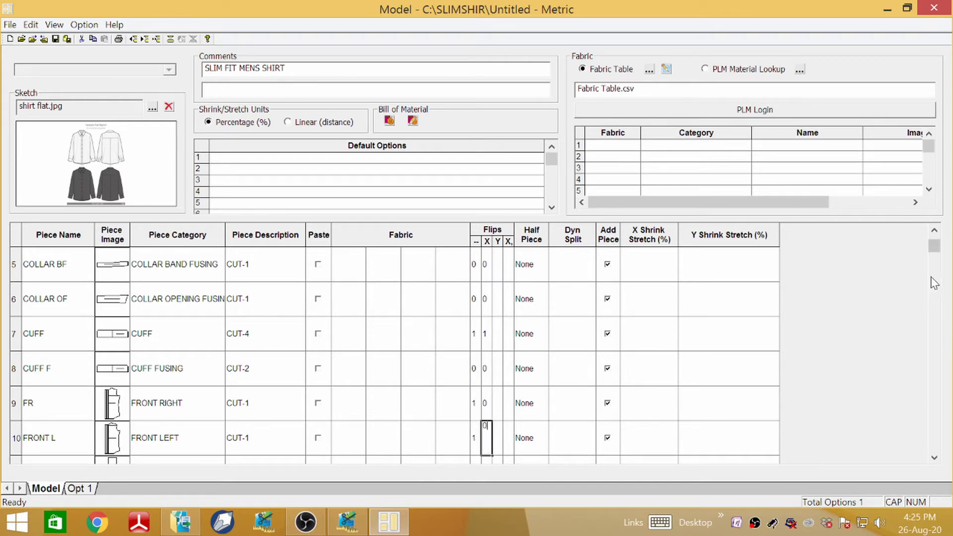
Set the GAMBLE piece's unflipped and X flip quantities to 1 each.
{"action": "left_click_drag", "start_coordinate": [938, 256], "coordinate": [942, 255]}
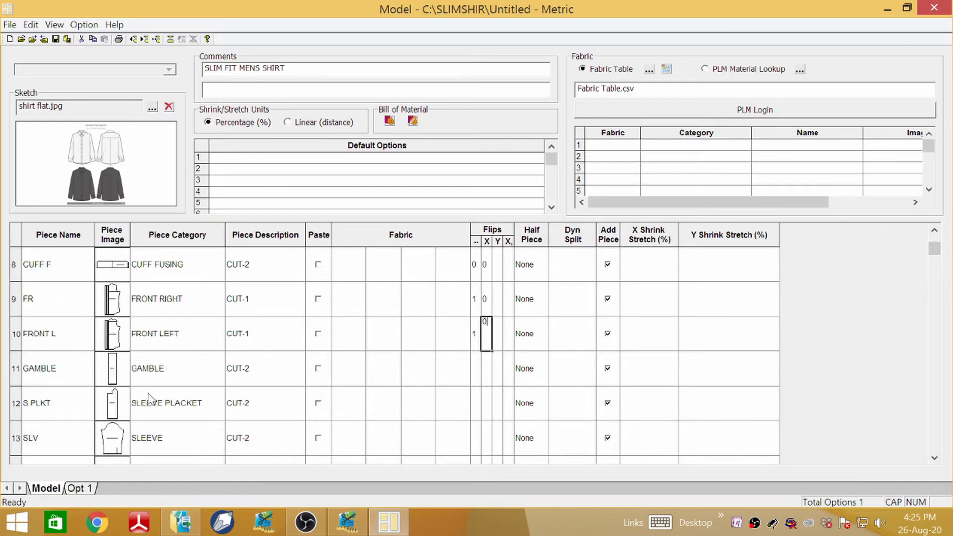
{"action": "left_click", "coordinate": [475, 372]}
{"action": "left_click", "coordinate": [476, 373]}
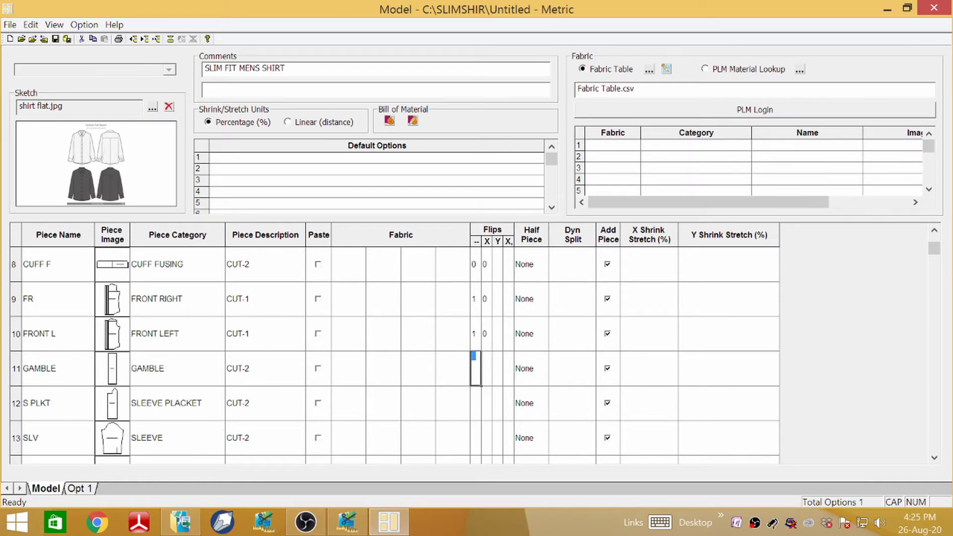
{"action": "left_click", "coordinate": [487, 376]}
{"action": "type", "text": "1"}
Set the unflipped and X flip quantities to 1 each for the sleeve placket S PLKT and the sleeve SLV.
{"action": "left_click", "coordinate": [474, 403]}
{"action": "type", "text": "1"}
{"action": "left_click", "coordinate": [487, 404]}
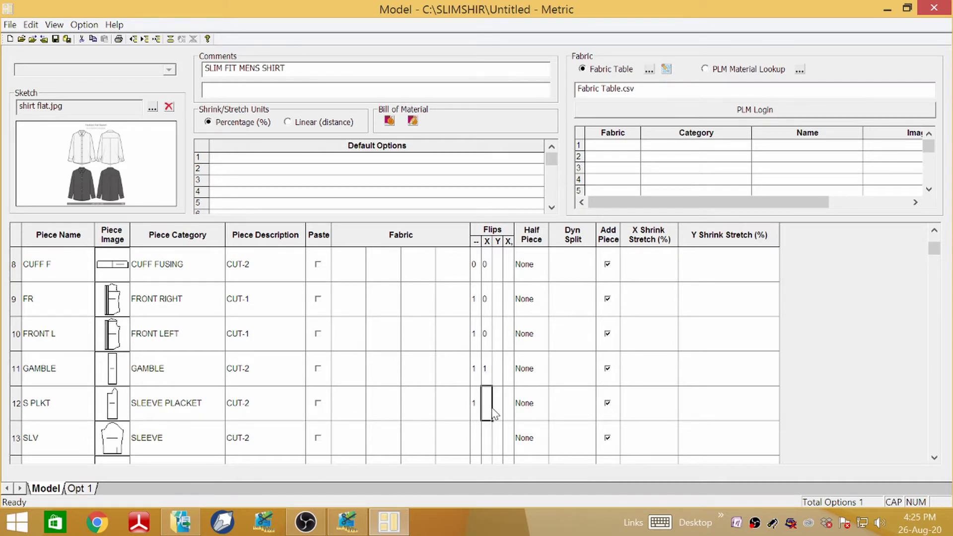
{"action": "type", "text": "1"}
{"action": "left_click", "coordinate": [475, 438]}
{"action": "type", "text": "1"}
{"action": "left_click", "coordinate": [486, 438]}
{"action": "type", "text": "1"}
Assign fabric code M to the pieces BACK Y, BK, CB and CO.
{"action": "scroll", "coordinate": [935, 253], "scroll_direction": "down", "scroll_amount": 2}
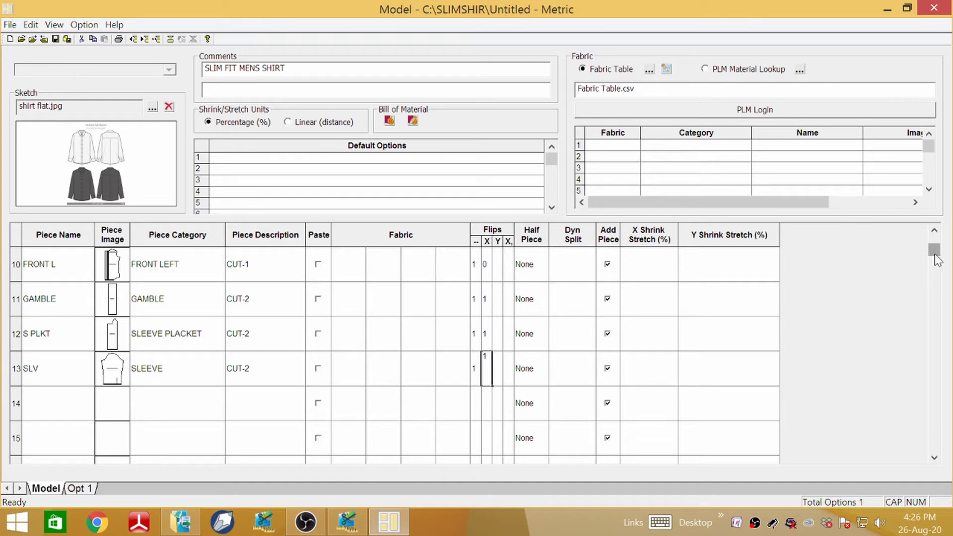
{"action": "left_click_drag", "start_coordinate": [933, 249], "coordinate": [934, 237]}
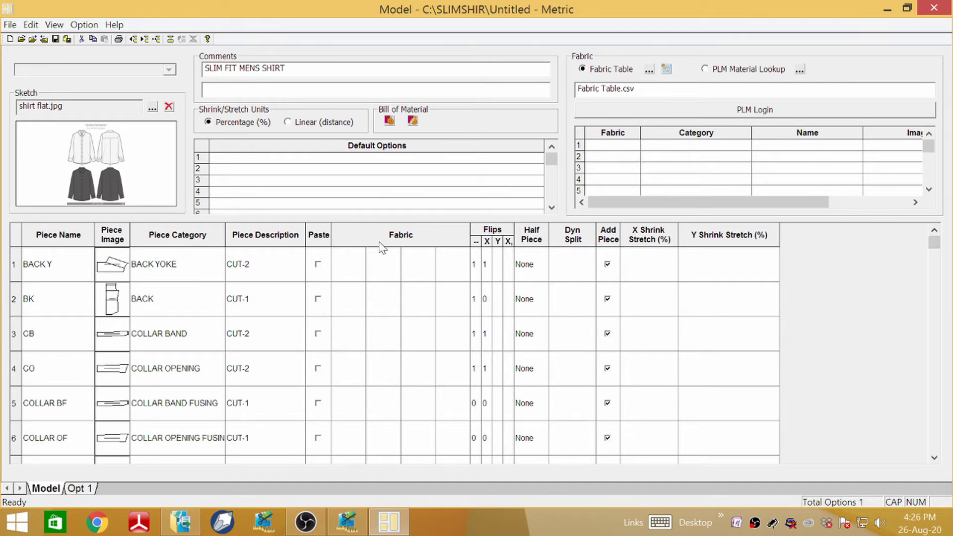
{"action": "left_click", "coordinate": [346, 272]}
{"action": "type", "text": "M"}
{"action": "left_click", "coordinate": [349, 302]}
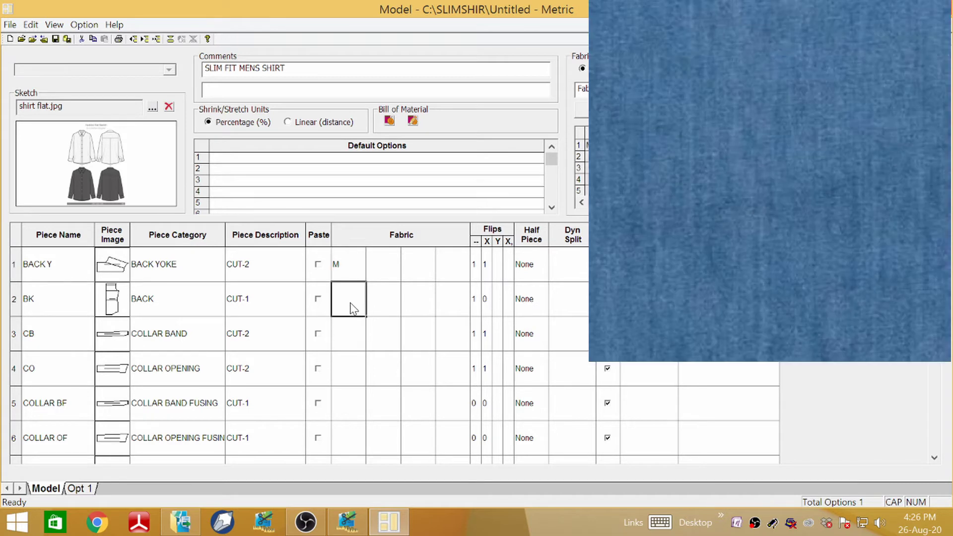
{"action": "type", "text": "M"}
{"action": "left_click", "coordinate": [352, 335]}
{"action": "type", "text": "M"}
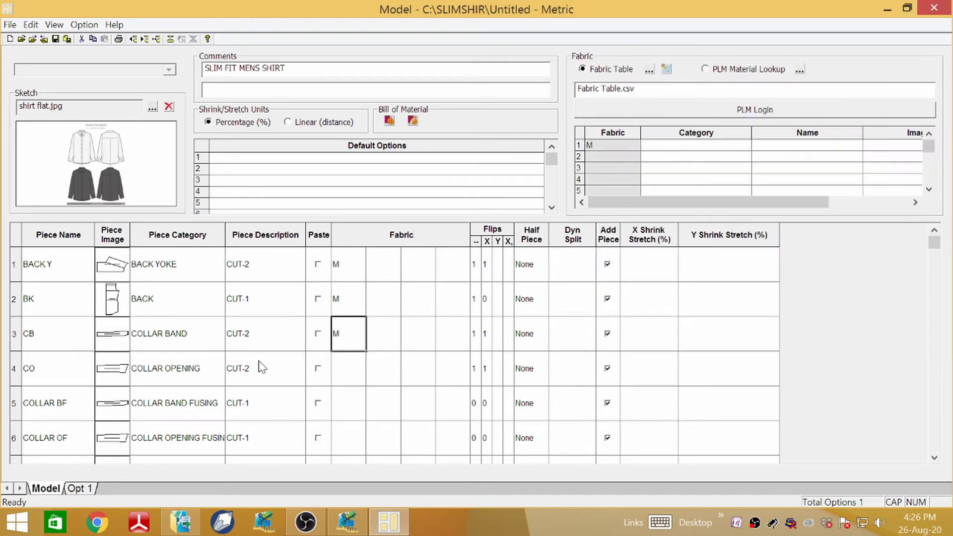
{"action": "left_click", "coordinate": [352, 381]}
{"action": "type", "text": "M"}
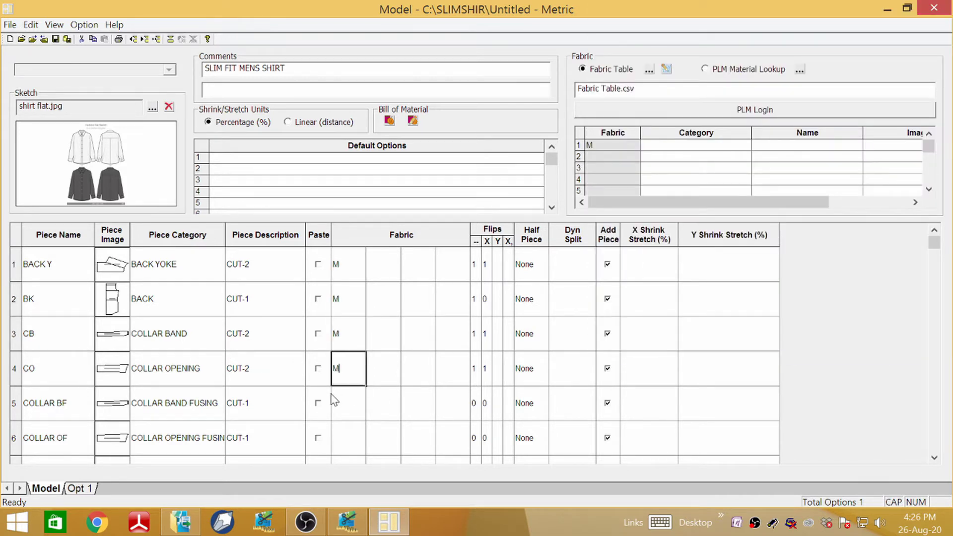
Assign fabric code F to the collar fusing pieces COLLAR BF and COLLAR OF.
{"action": "left_click", "coordinate": [353, 409]}
{"action": "type", "text": "F"}
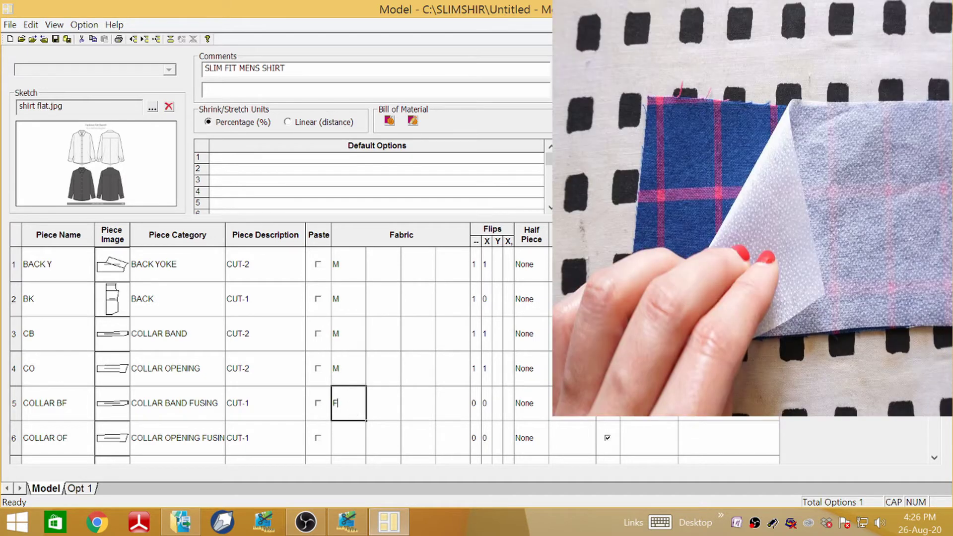
{"action": "scroll", "coordinate": [278, 355], "scroll_direction": "down", "scroll_amount": 2}
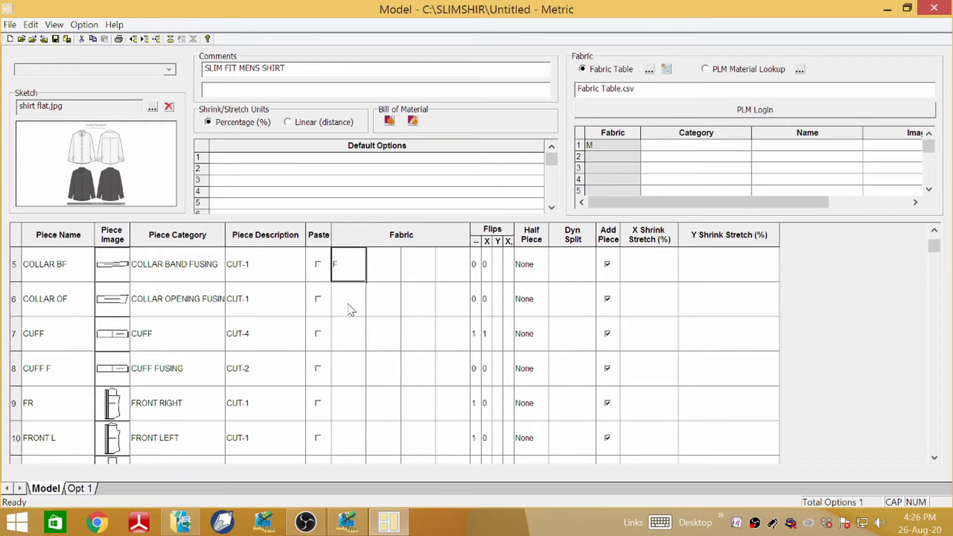
{"action": "left_click", "coordinate": [351, 309]}
{"action": "type", "text": "F"}
Assign fabric code M to CUFF and fabric code F to CUFF F.
{"action": "left_click", "coordinate": [349, 339]}
{"action": "type", "text": "M"}
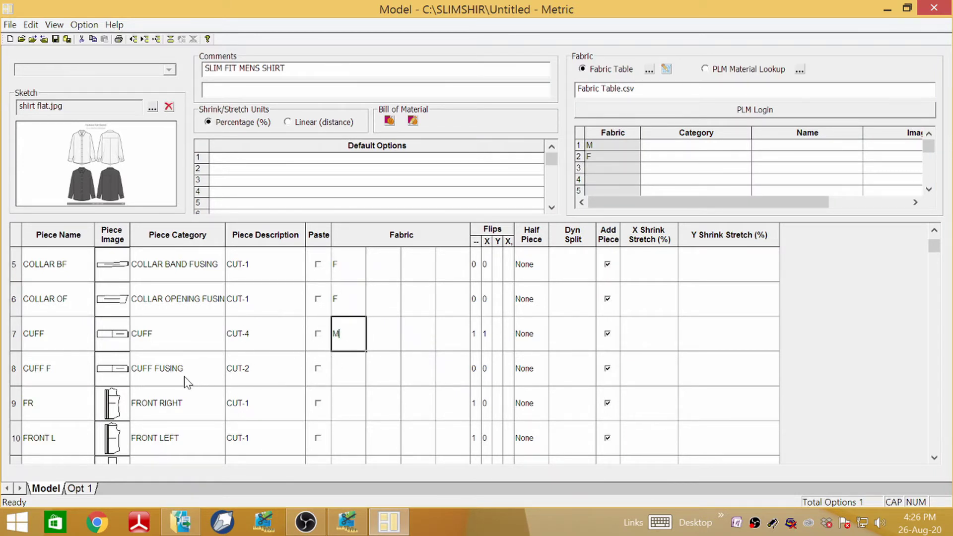
{"action": "left_click", "coordinate": [340, 361]}
{"action": "type", "text": "F"}
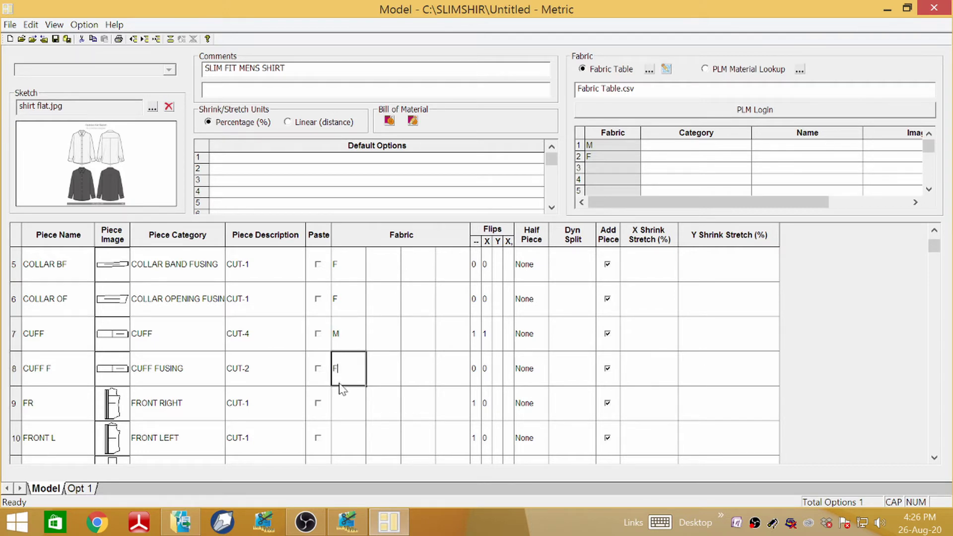
Assign fabric code M to the front right piece FR and the front left piece FRONT L.
{"action": "left_click", "coordinate": [352, 411]}
{"action": "type", "text": "M"}
{"action": "left_click", "coordinate": [348, 436]}
{"action": "type", "text": "M"}
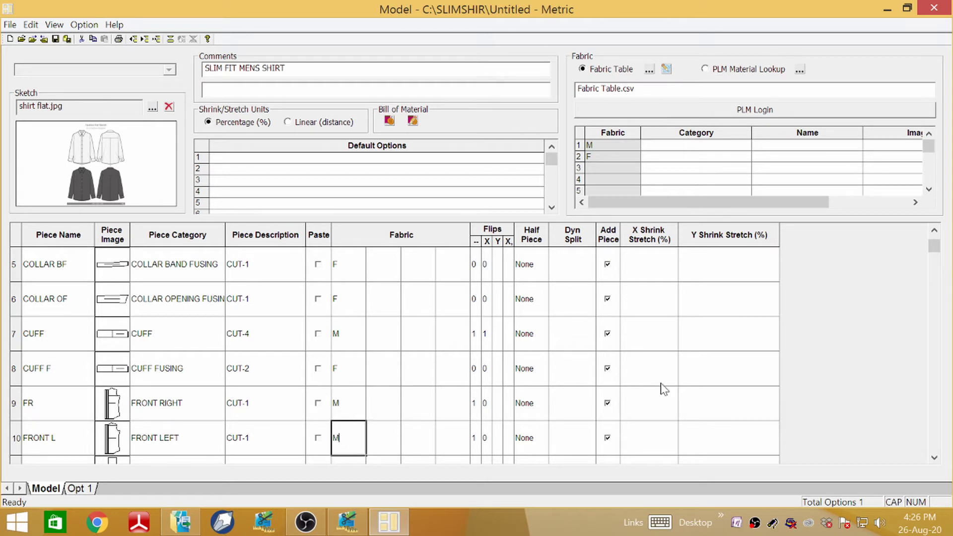
Assign fabric code M to the GAMBLE, sleeve placket S PLKT and sleeve SLV pieces.
{"action": "scroll", "coordinate": [931, 246], "scroll_direction": "down", "scroll_amount": 4}
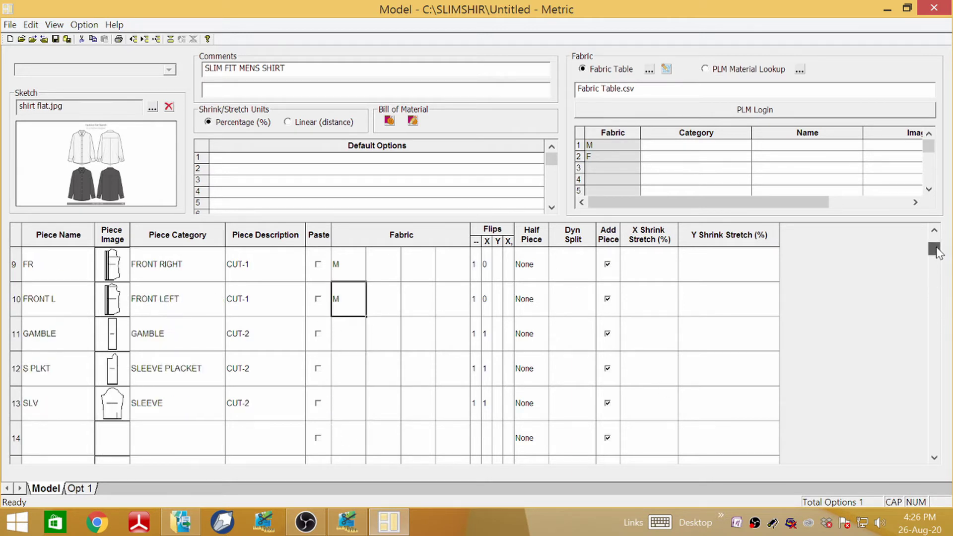
{"action": "left_click", "coordinate": [343, 339]}
{"action": "type", "text": "M"}
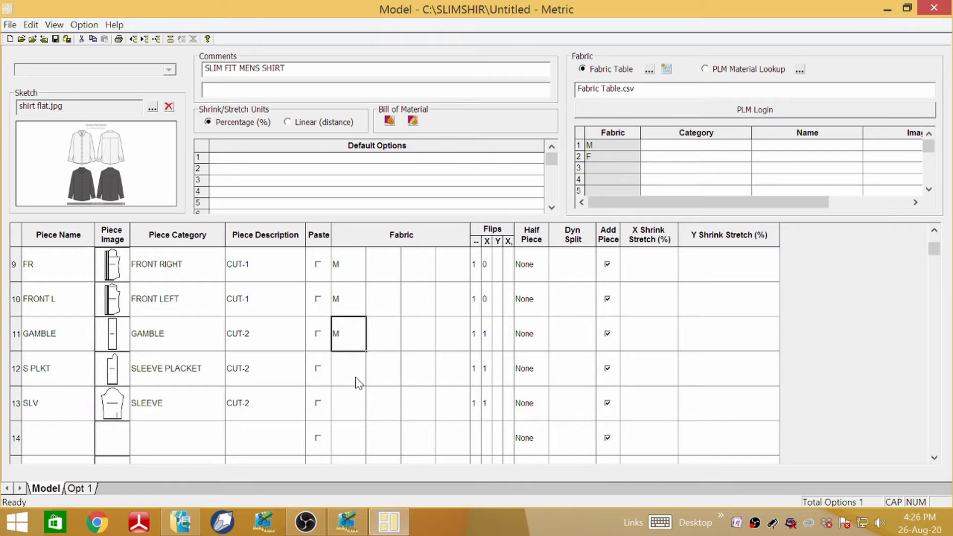
{"action": "left_click", "coordinate": [353, 372]}
{"action": "type", "text": "M"}
{"action": "left_click", "coordinate": [348, 408]}
{"action": "type", "text": "M"}
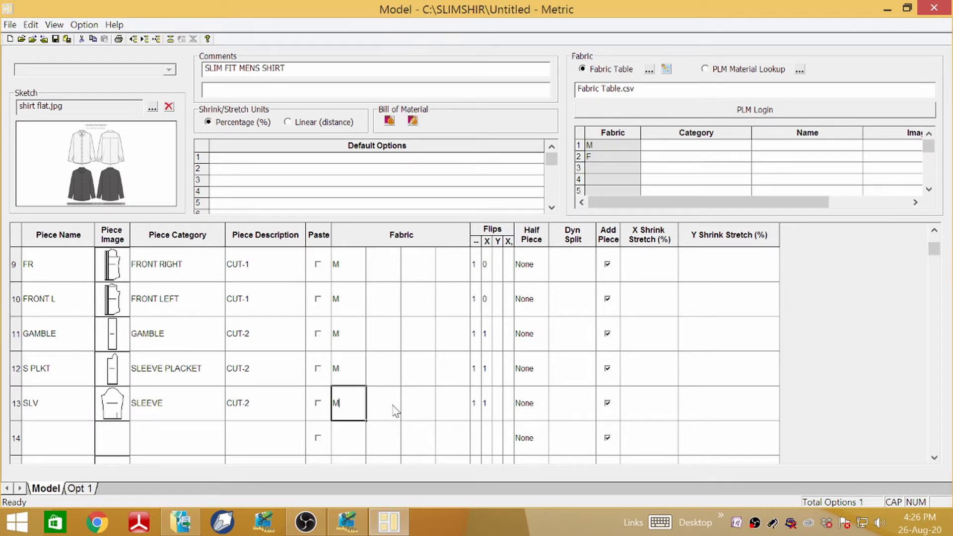
Save the model as SLIMFIT MENS SHIRT in the SLIMSHIR storage area.
{"action": "left_click_drag", "start_coordinate": [935, 250], "coordinate": [938, 231]}
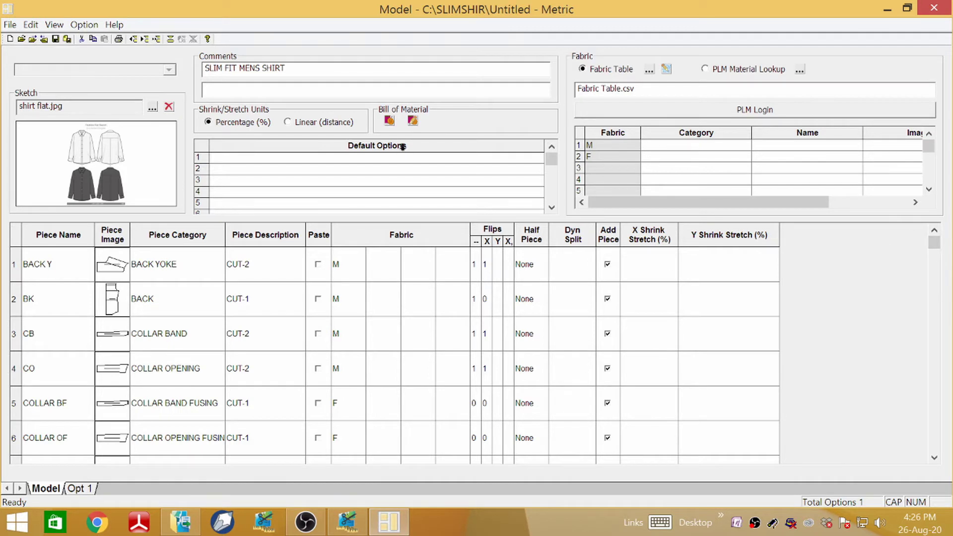
{"action": "left_click", "coordinate": [67, 39]}
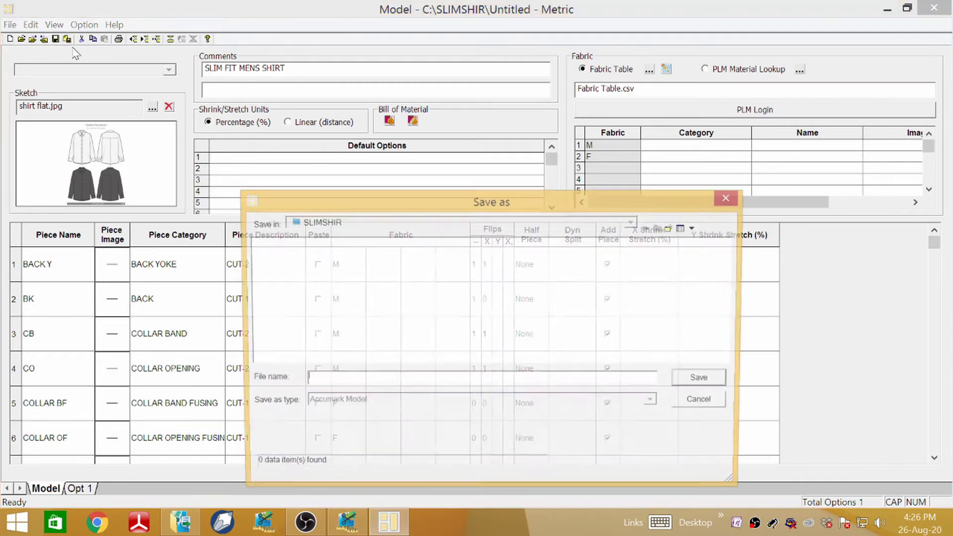
{"action": "type", "text": "SLIMFIT MENS SHIRT"}
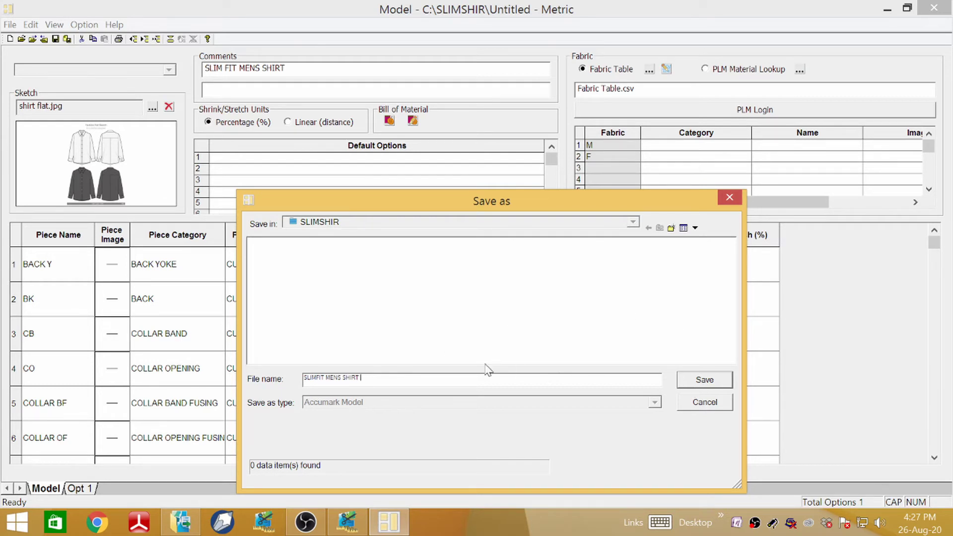
{"action": "left_click", "coordinate": [707, 380]}
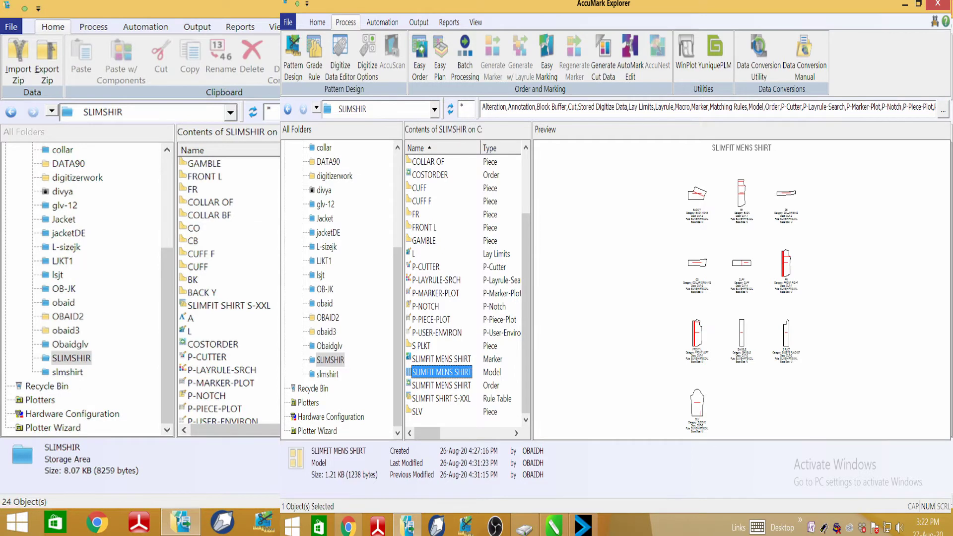
Create a new order in the SLIMSHIR storage area and sort the storage area contents by name.
{"action": "scroll", "coordinate": [225, 292], "scroll_direction": "down", "scroll_amount": 1}
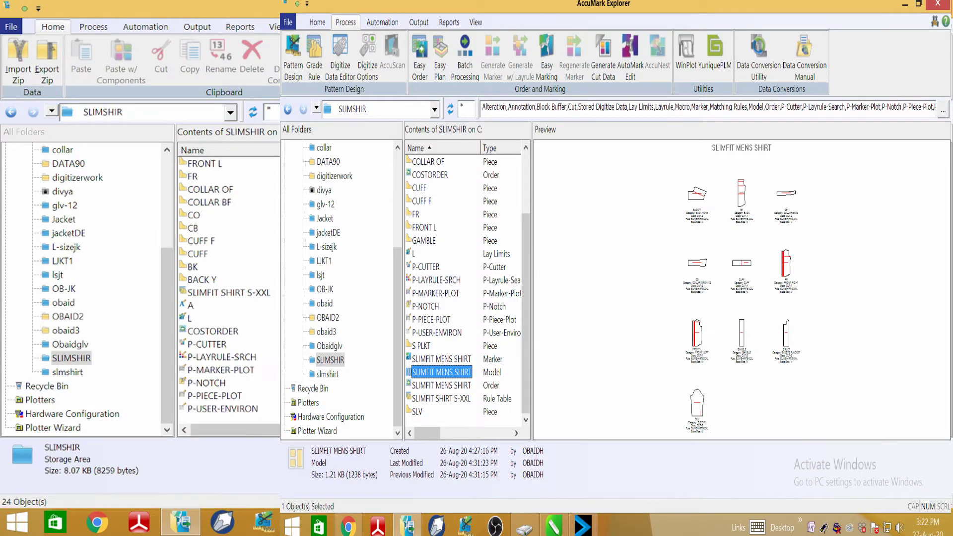
{"action": "scroll", "coordinate": [225, 292], "scroll_direction": "up", "scroll_amount": 4}
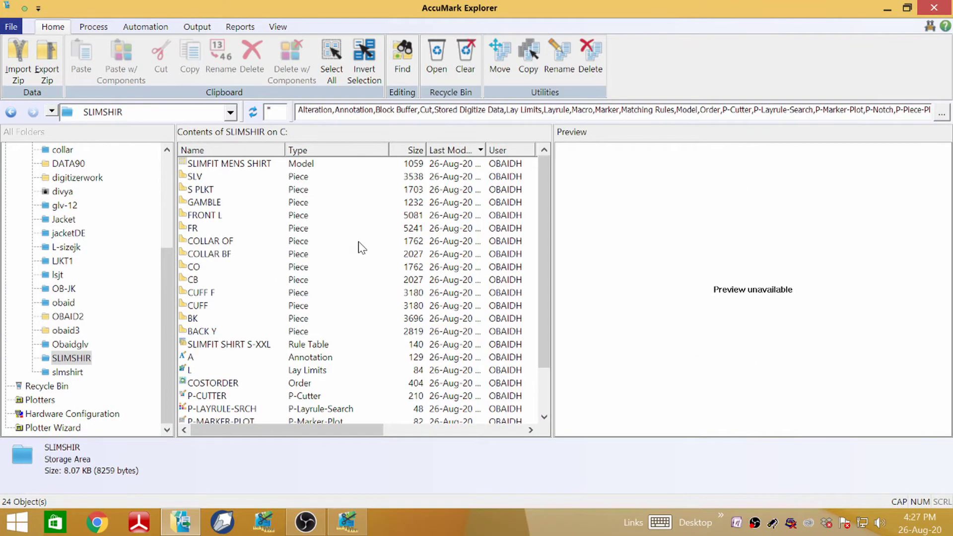
{"action": "right_click", "coordinate": [359, 242]}
{"action": "mouse_move", "coordinate": [403, 287]}
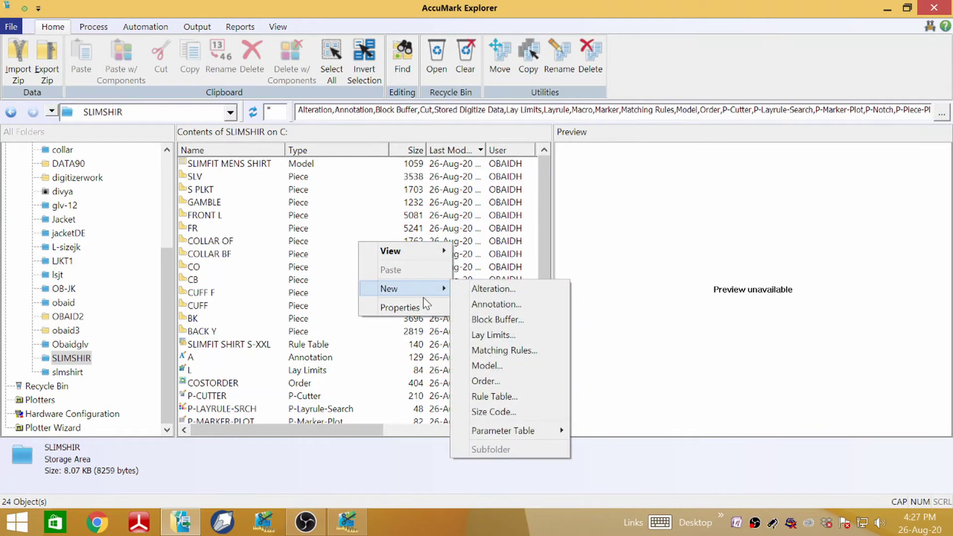
{"action": "left_click", "coordinate": [485, 381]}
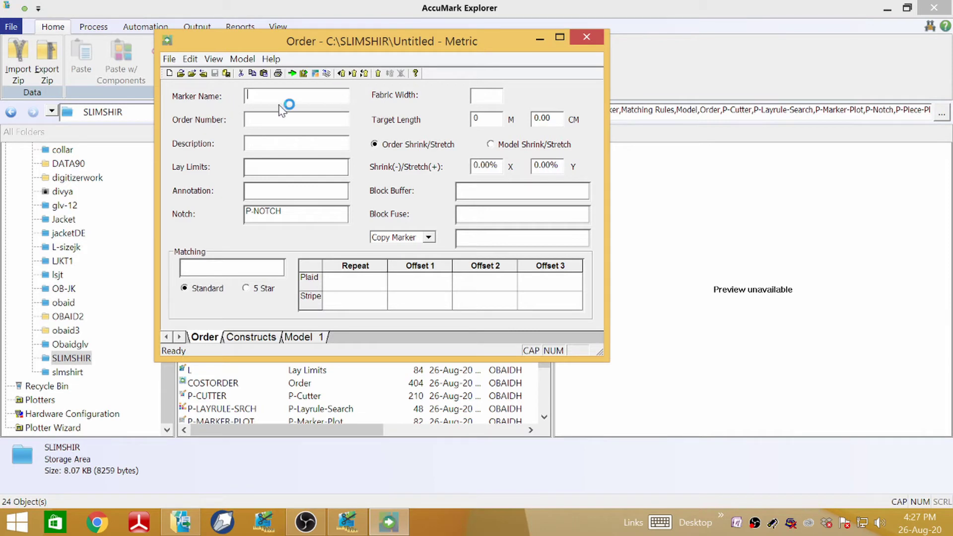
{"action": "left_click_drag", "start_coordinate": [412, 46], "coordinate": [574, 102]}
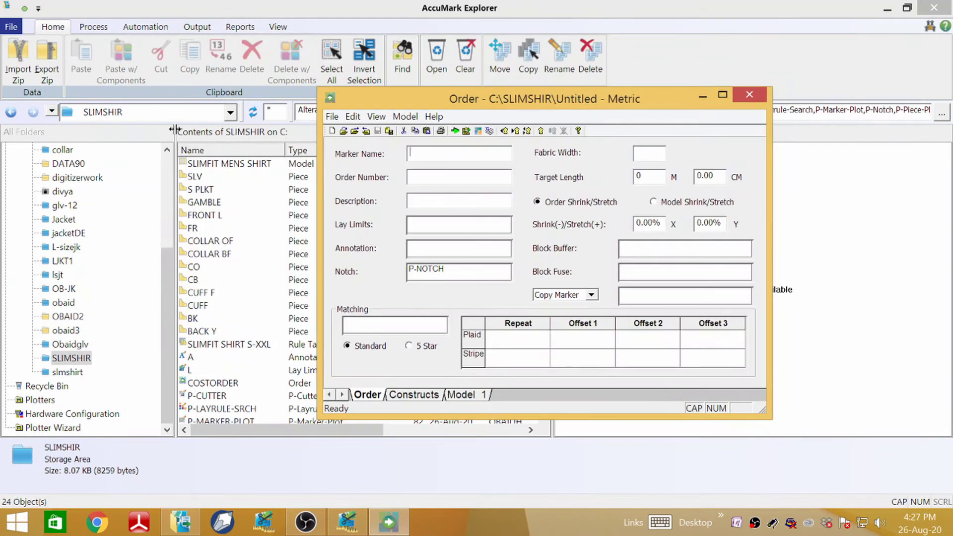
{"action": "left_click", "coordinate": [205, 171]}
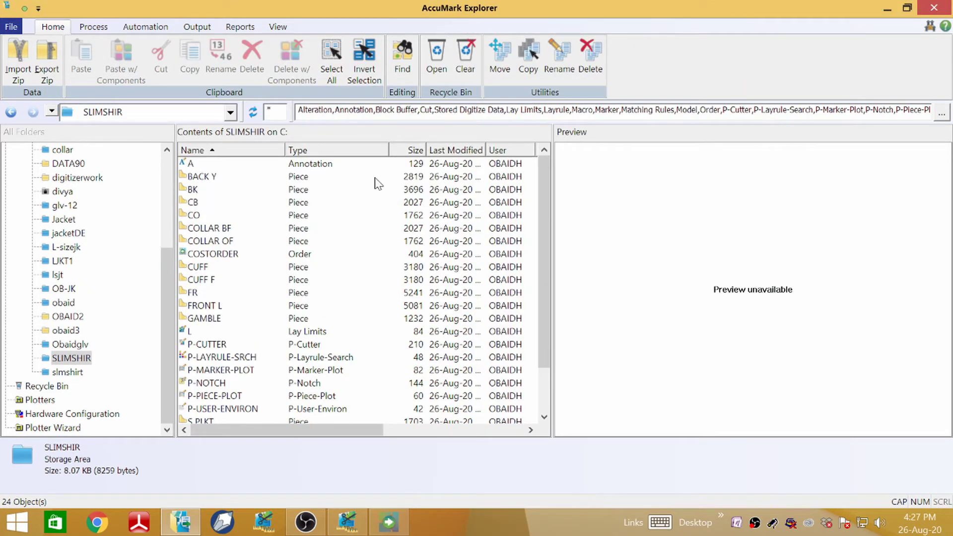
{"action": "left_click", "coordinate": [384, 530]}
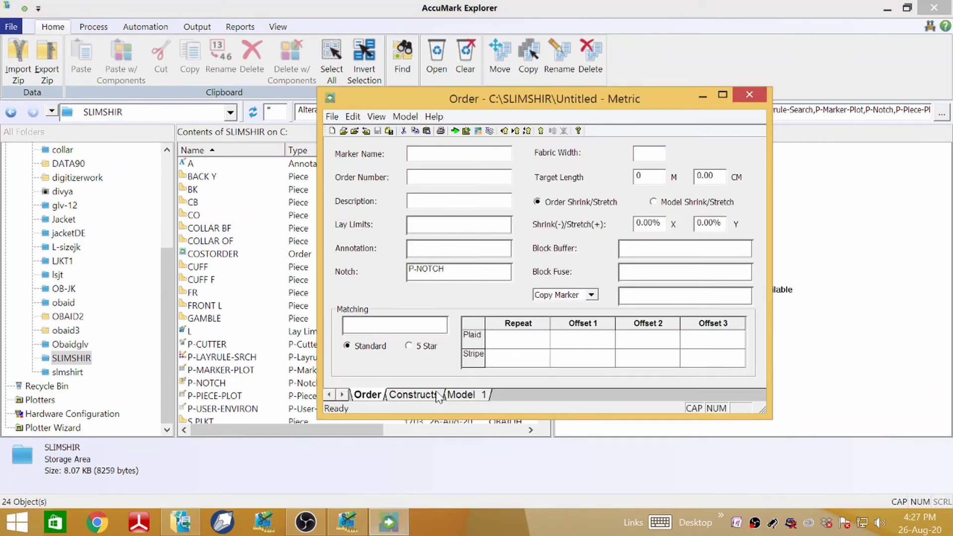
Look up the SLIMFIT MENS SHIRT model in SLIMSHIR and assign it as the order's first model.
{"action": "left_click", "coordinate": [455, 397]}
{"action": "left_click", "coordinate": [498, 150]}
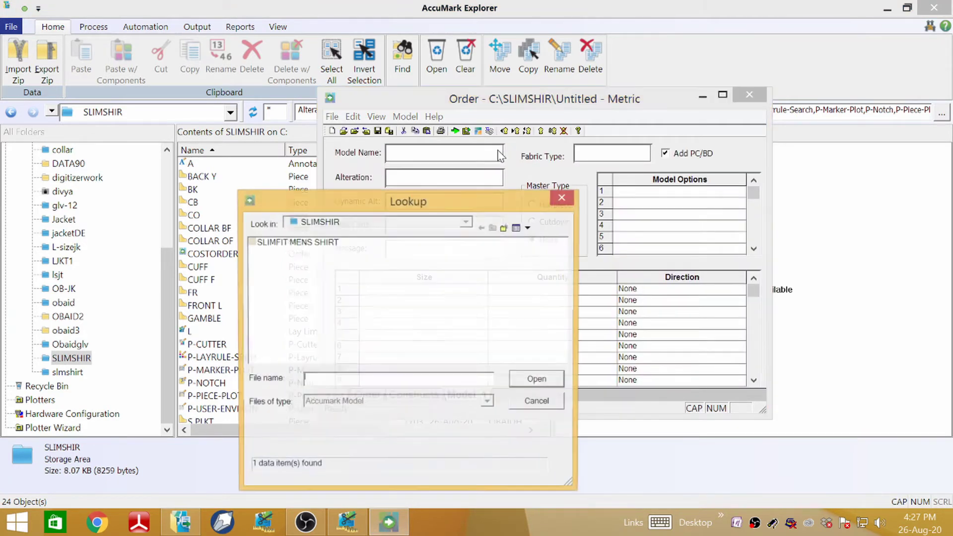
{"action": "left_click", "coordinate": [297, 242]}
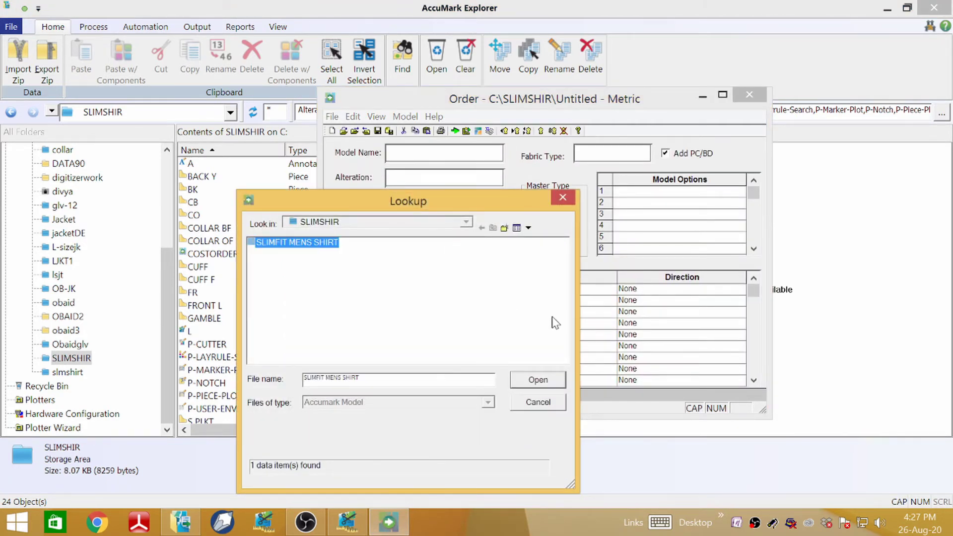
{"action": "left_click", "coordinate": [542, 381]}
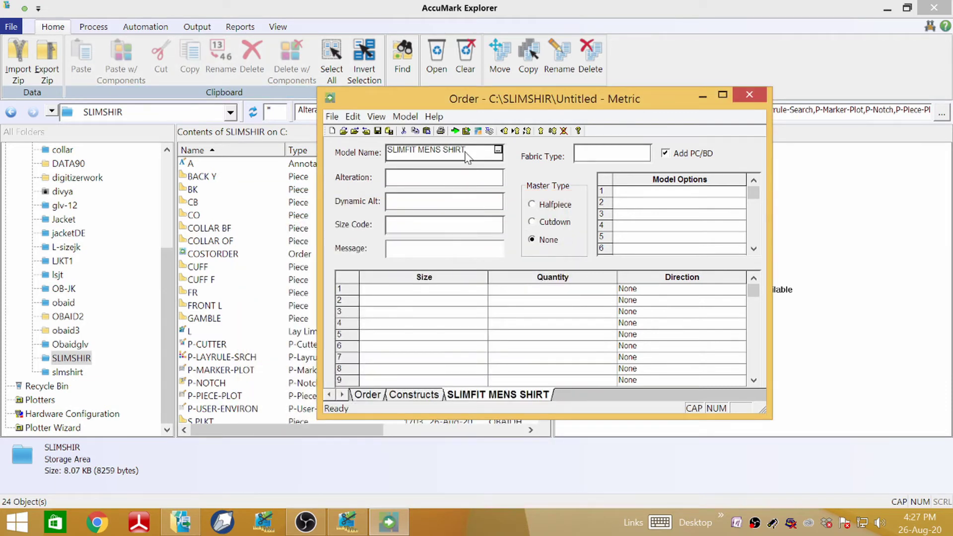
Copy the model name SLIMFIT MENS SHIRT and use it as the order's marker name.
{"action": "left_click_drag", "start_coordinate": [465, 151], "coordinate": [392, 150]}
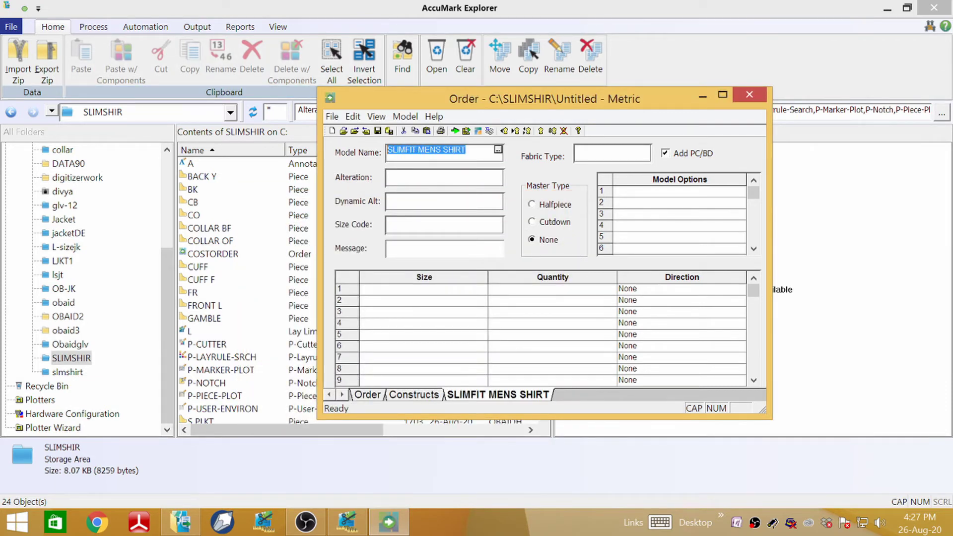
{"action": "right_click", "coordinate": [427, 151]}
{"action": "left_click", "coordinate": [429, 205]}
{"action": "left_click", "coordinate": [370, 394]}
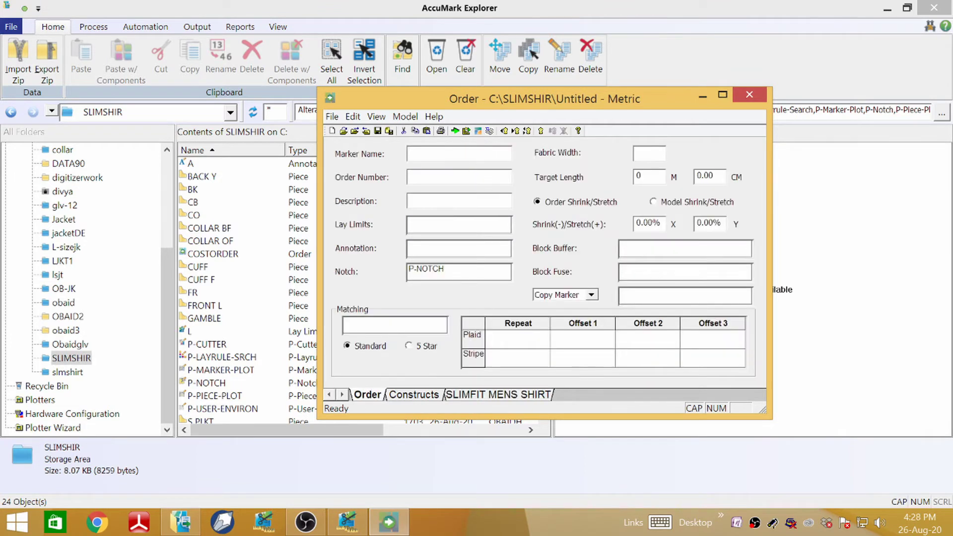
{"action": "right_click", "coordinate": [447, 153]}
{"action": "left_click", "coordinate": [469, 203]}
Set the order's lay limits to L and its annotation to A from the SLIMSHIR storage area.
{"action": "double_click", "coordinate": [505, 225]}
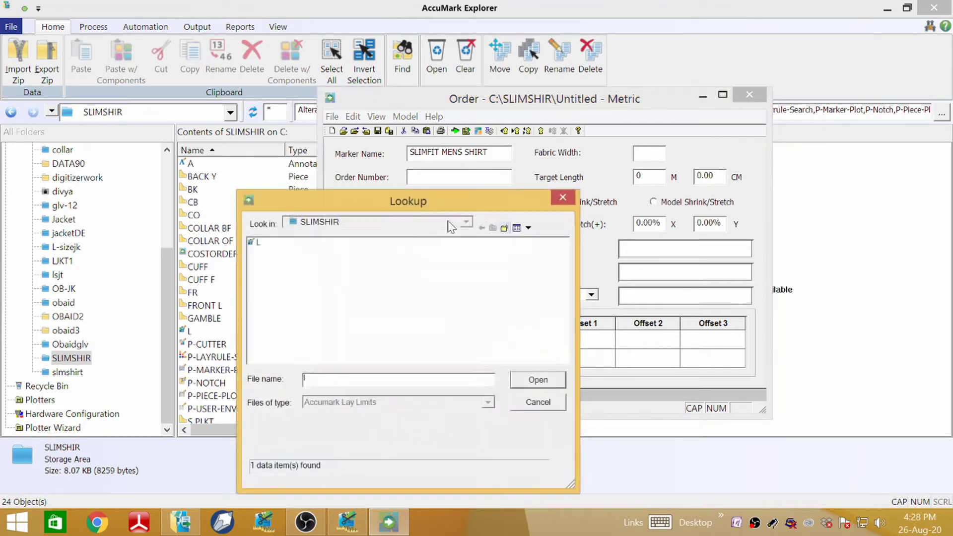
{"action": "left_click", "coordinate": [555, 378]}
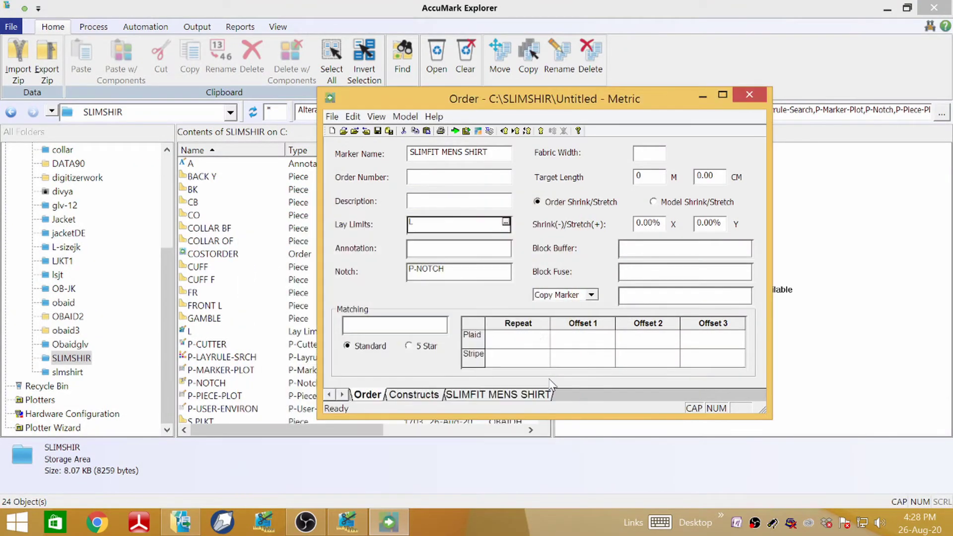
{"action": "left_click", "coordinate": [436, 256]}
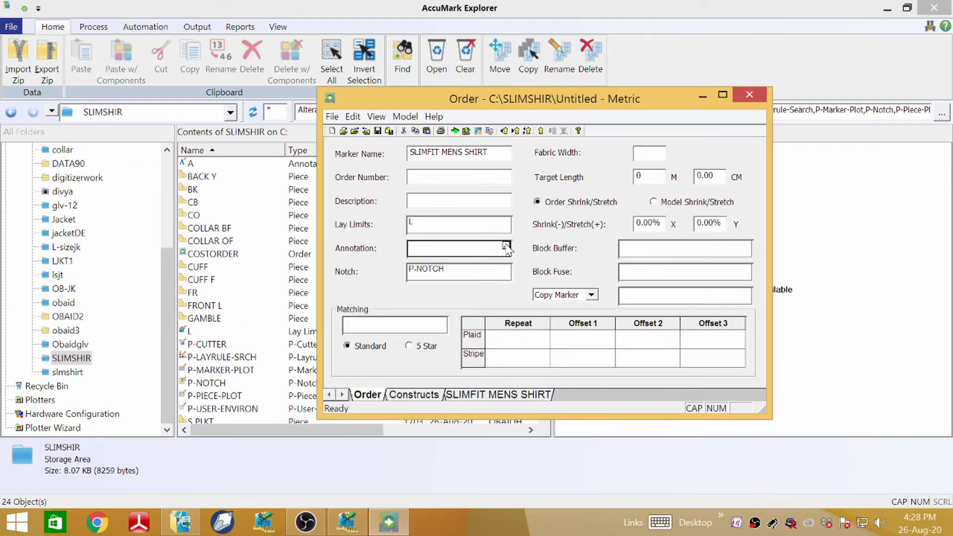
{"action": "left_click", "coordinate": [506, 246]}
{"action": "left_click", "coordinate": [257, 242]}
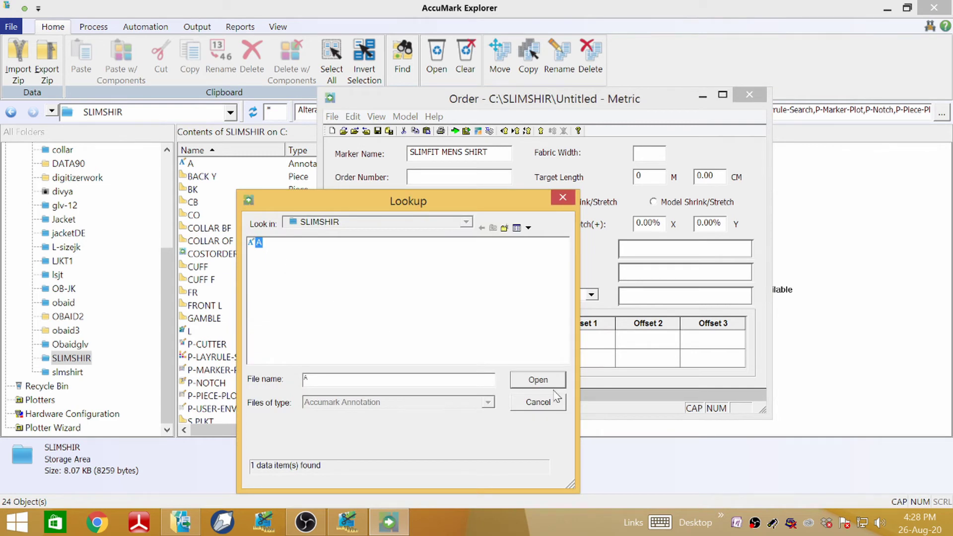
{"action": "left_click", "coordinate": [541, 381]}
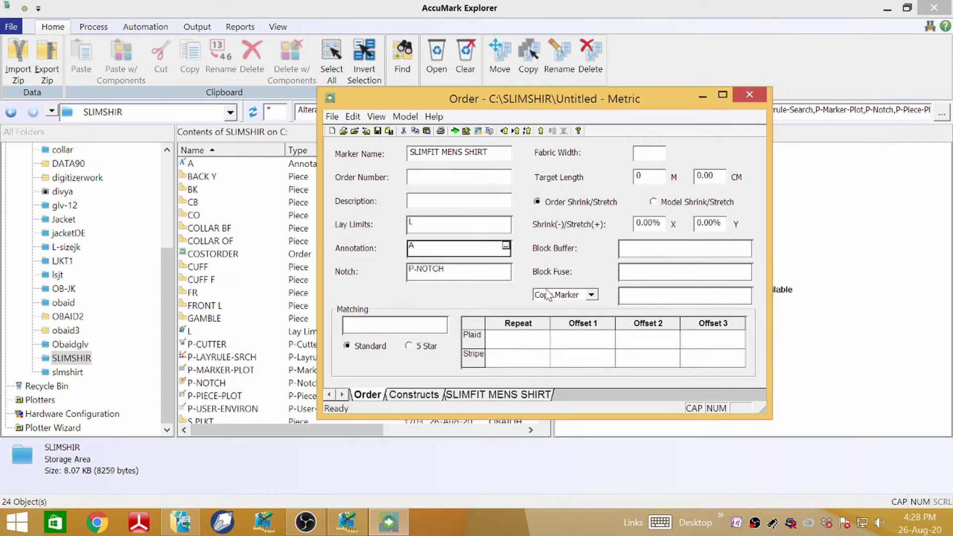
Set the order's fabric width to 142.00 and the target length to 90 M.
{"action": "left_click", "coordinate": [651, 159]}
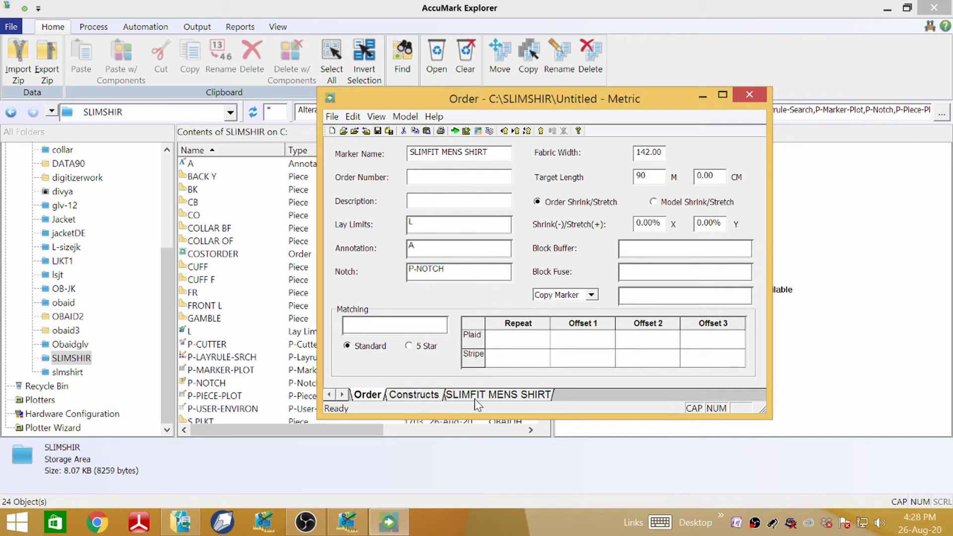
Include both fabric types, F and M, for the SLIMFIT MENS SHIRT model in the order.
{"action": "left_click", "coordinate": [417, 395]}
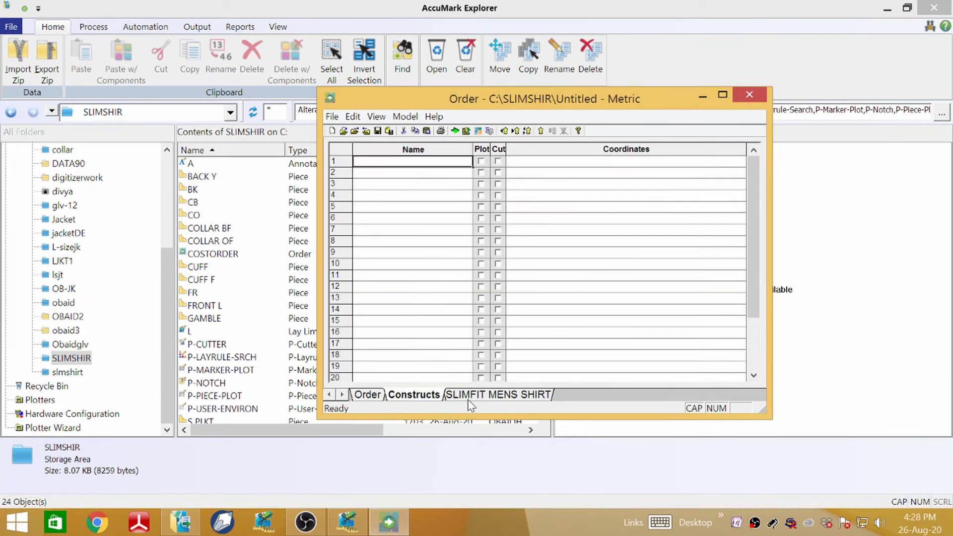
{"action": "left_click", "coordinate": [498, 395]}
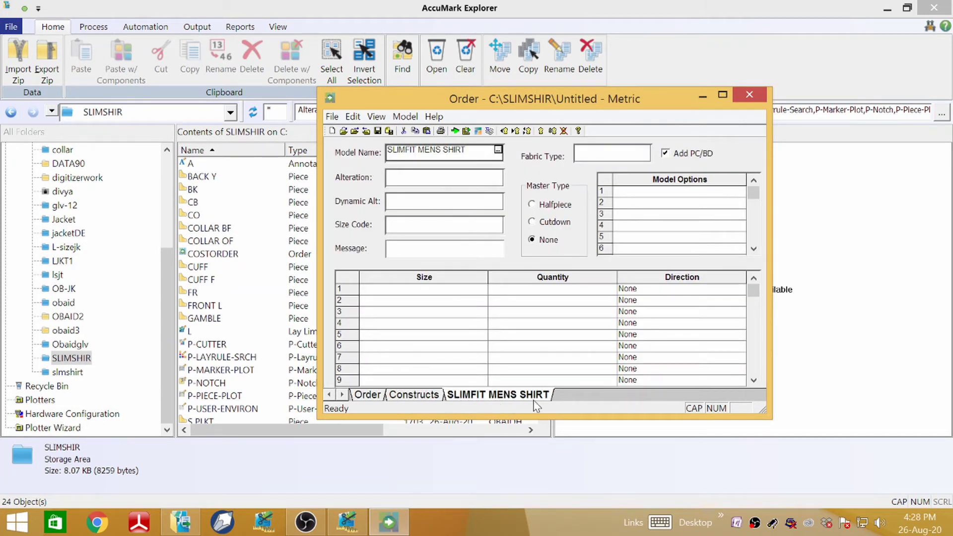
{"action": "left_click", "coordinate": [405, 183]}
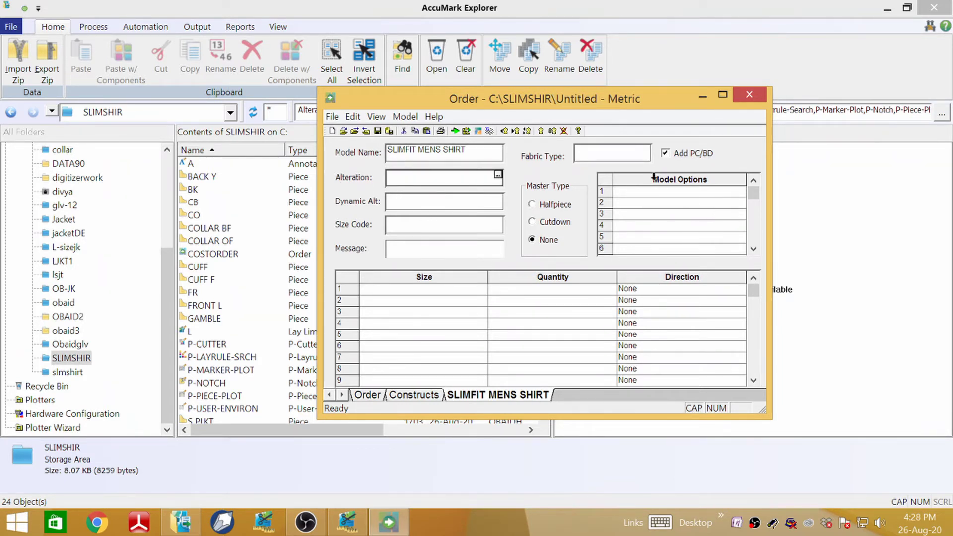
{"action": "left_click", "coordinate": [618, 154]}
{"action": "left_click", "coordinate": [645, 148]}
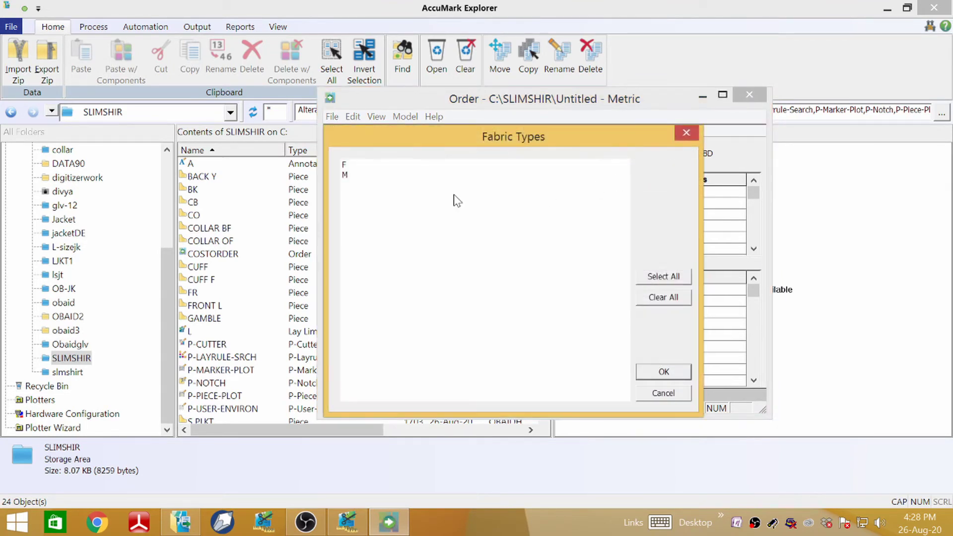
{"action": "left_click", "coordinate": [646, 277]}
{"action": "left_click", "coordinate": [664, 372]}
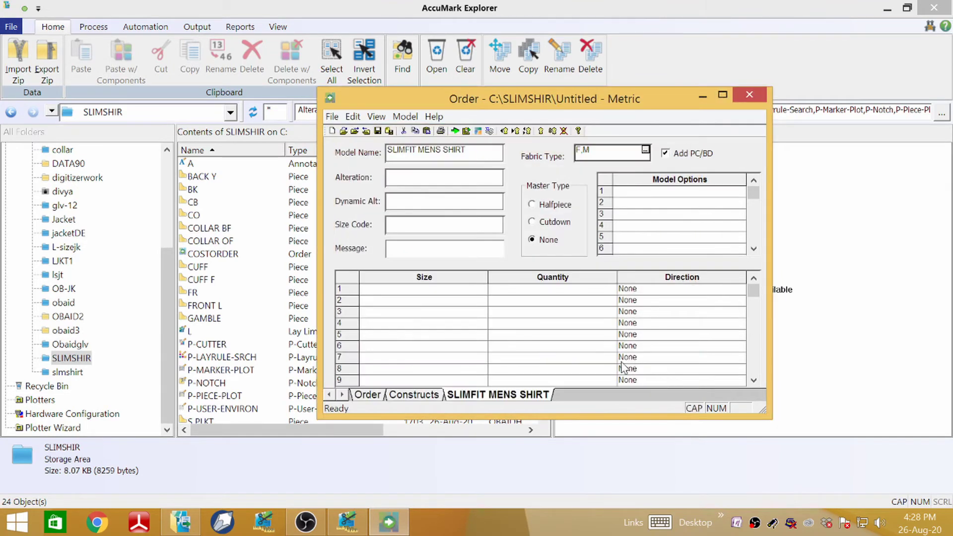
Add all available sizes S, M, L, XL and XXL to the model's size list in the order.
{"action": "left_click", "coordinate": [380, 290]}
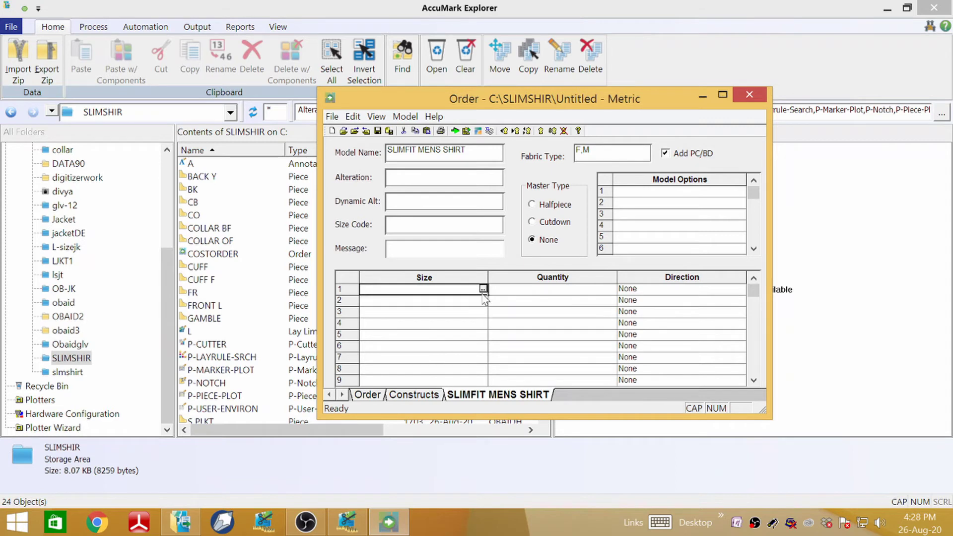
{"action": "left_click", "coordinate": [485, 289]}
{"action": "left_click", "coordinate": [664, 276]}
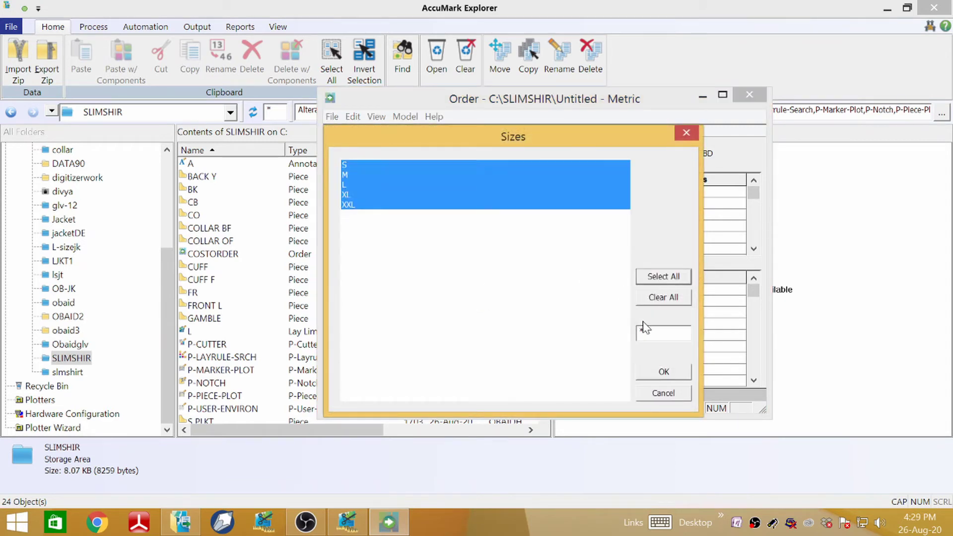
{"action": "left_click", "coordinate": [664, 372]}
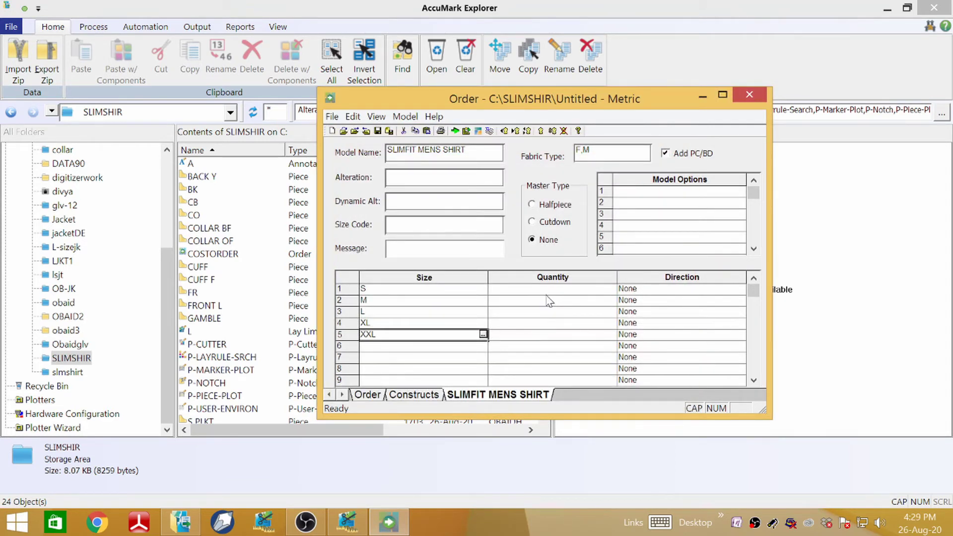
Set the order quantity to 1 for each of the sizes S, M, L, XL and XXL.
{"action": "left_click", "coordinate": [546, 293]}
{"action": "type", "text": "1"}
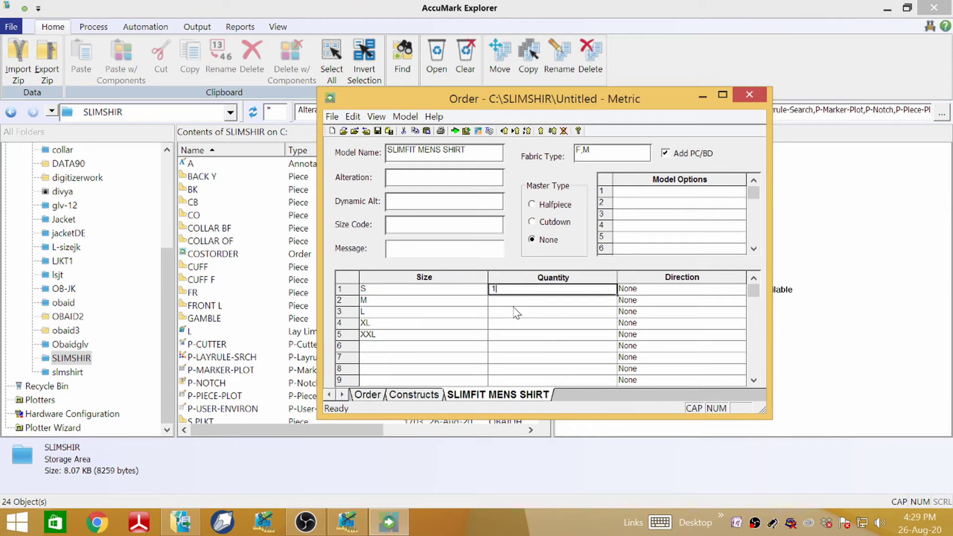
{"action": "key", "text": "Down"}
{"action": "type", "text": "1"}
{"action": "key", "text": "Down"}
{"action": "type", "text": "1"}
{"action": "key", "text": "Down"}
{"action": "type", "text": "1"}
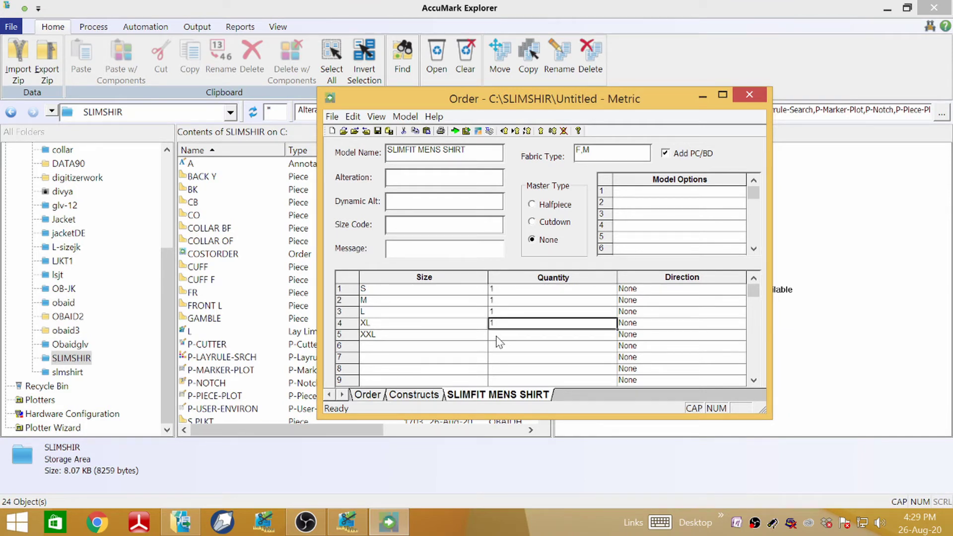
{"action": "key", "text": "Down"}
{"action": "type", "text": "1"}
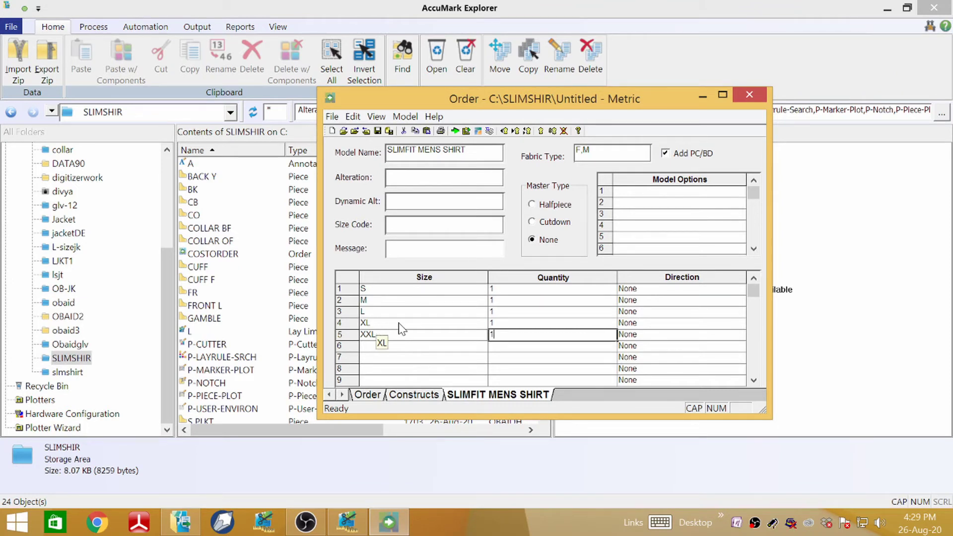
Process the order, saving its changes as SLIMFIT MENS SHIRT, and close the order editor.
{"action": "left_click", "coordinate": [454, 132]}
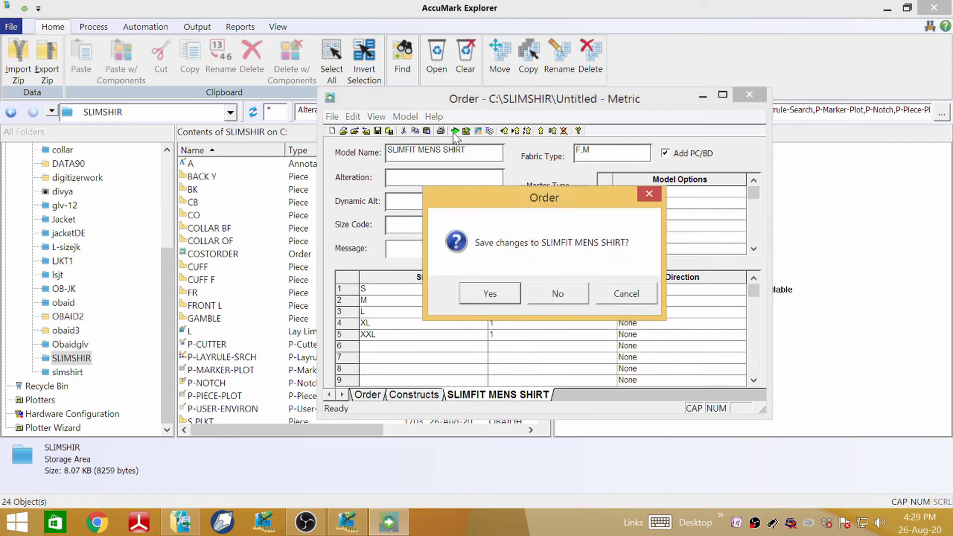
{"action": "left_click", "coordinate": [490, 293]}
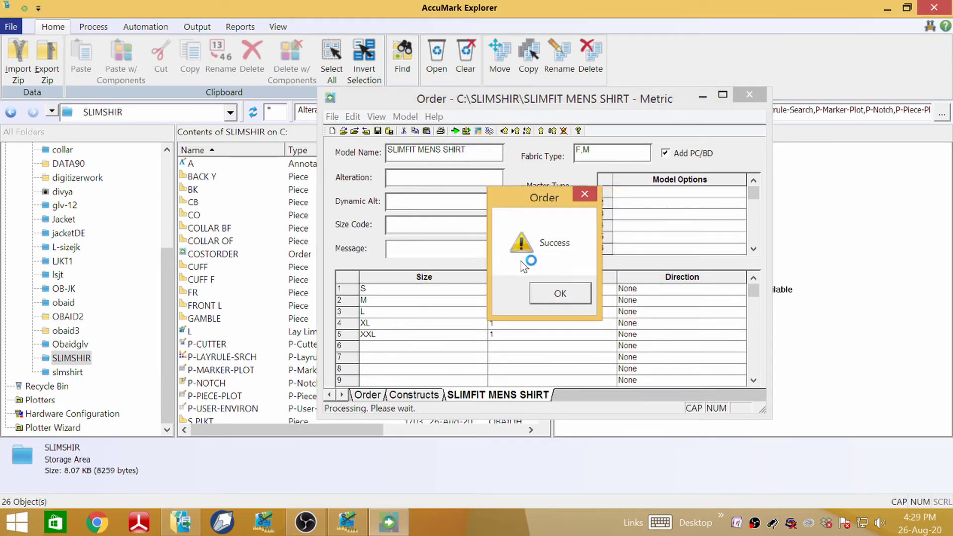
{"action": "left_click", "coordinate": [561, 295]}
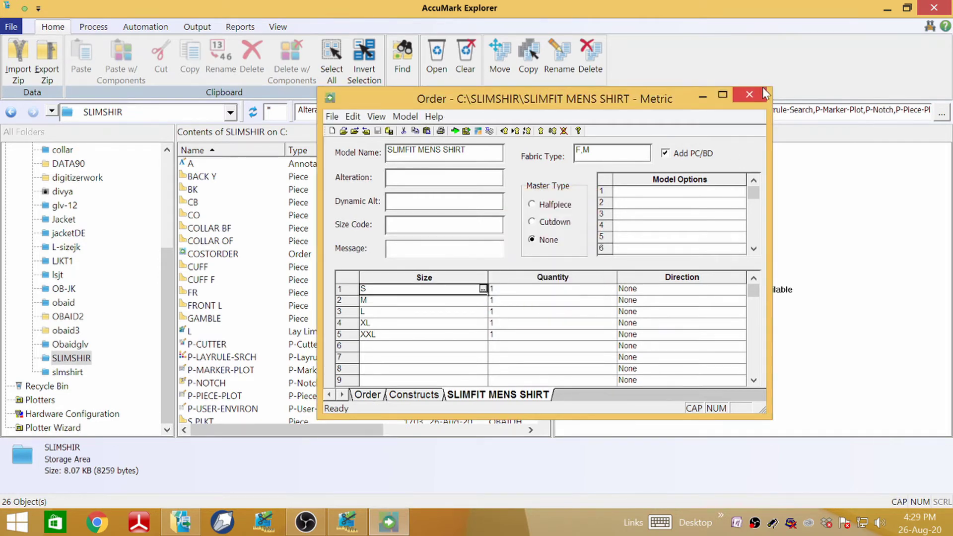
{"action": "left_click", "coordinate": [750, 95]}
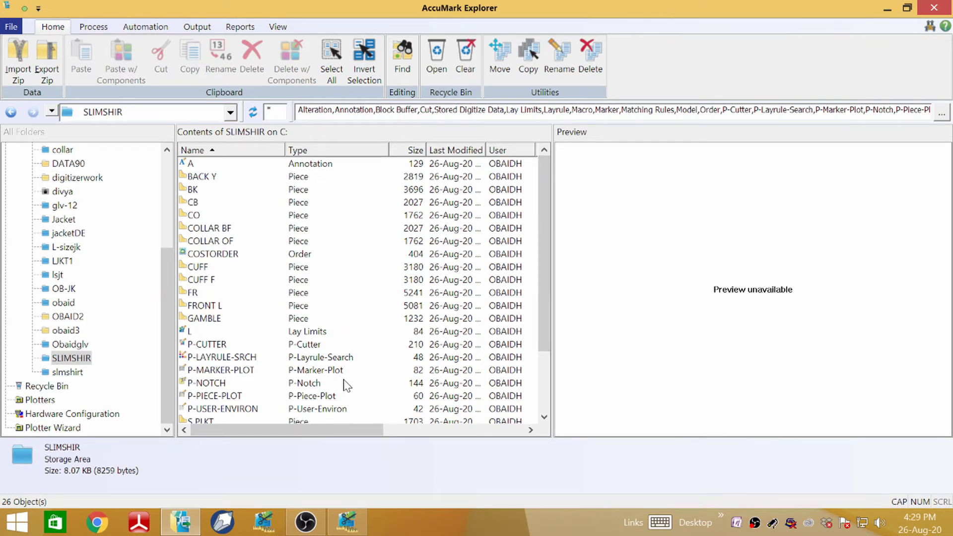
Open the SLIMFIT MENS SHIRT model and add the CUFF F piece to the first row of its Opt 1 option.
{"action": "scroll", "coordinate": [543, 293], "scroll_direction": "down", "scroll_amount": 2}
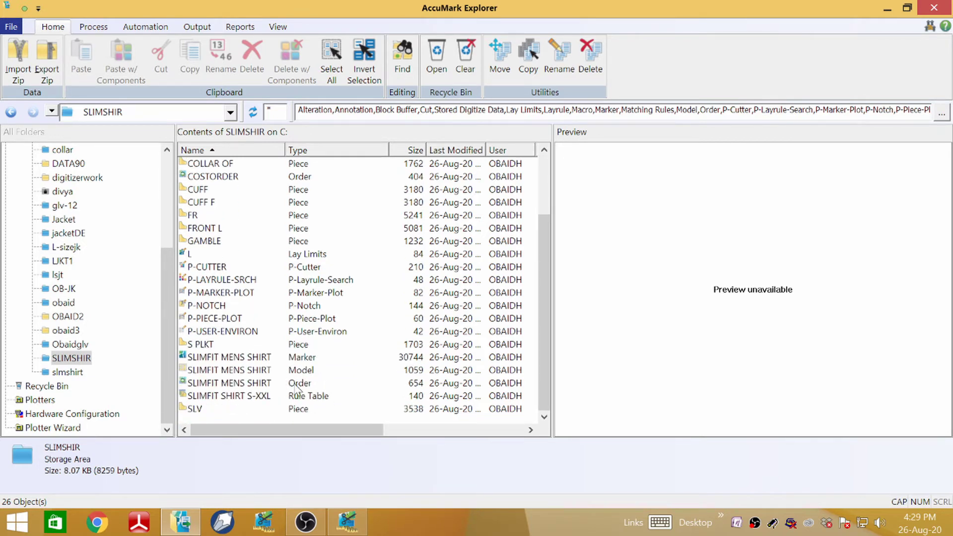
{"action": "double_click", "coordinate": [298, 370]}
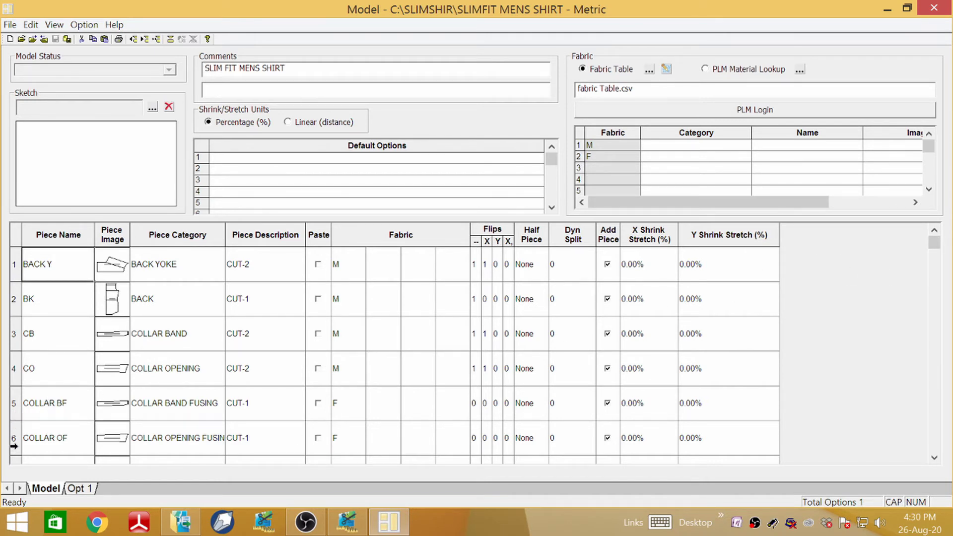
{"action": "left_click", "coordinate": [77, 489]}
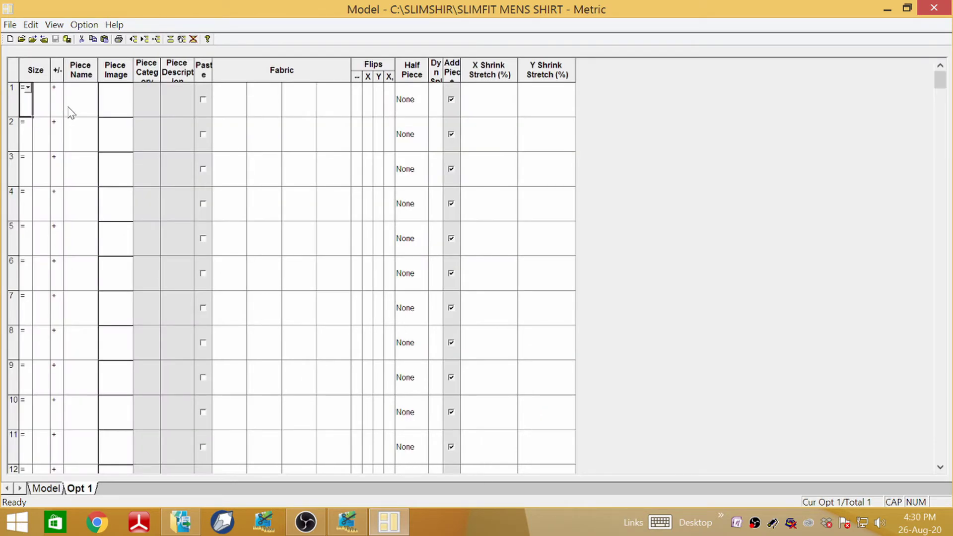
{"action": "left_click", "coordinate": [81, 99]}
{"action": "left_click", "coordinate": [93, 88]}
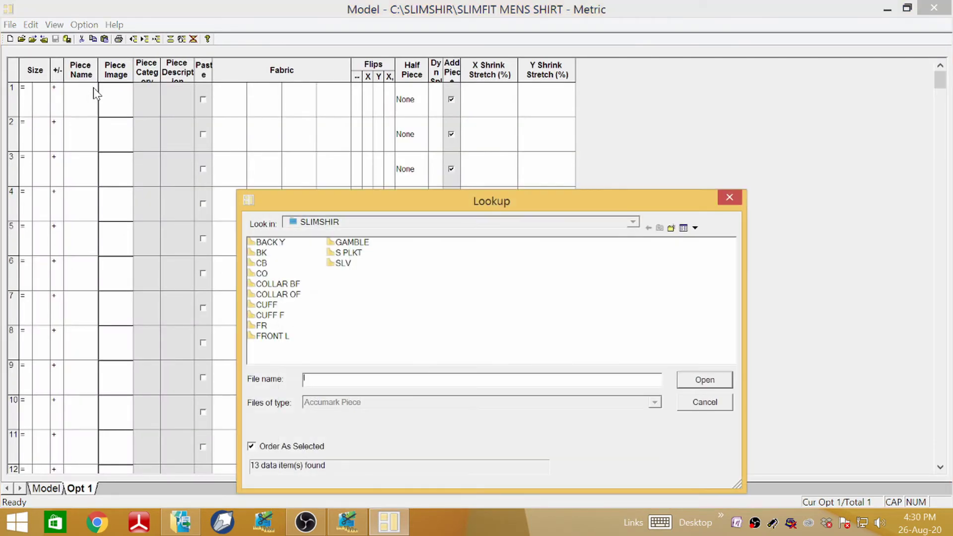
{"action": "left_click", "coordinate": [270, 315]}
{"action": "left_click", "coordinate": [705, 380]}
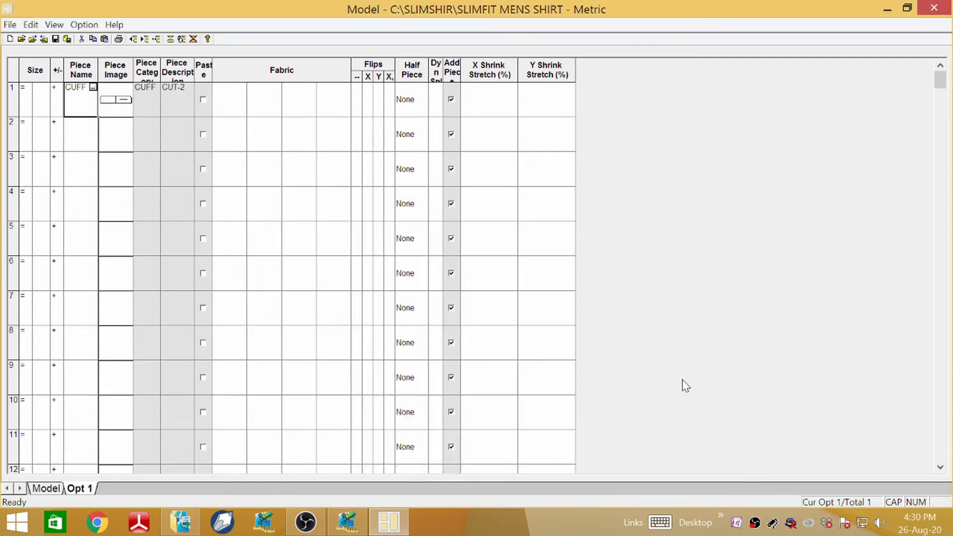
Add the COLLAR BF and COLLAR OF pieces to rows 2 and 3 of the model's Opt 1 option.
{"action": "left_click", "coordinate": [81, 141]}
{"action": "left_click", "coordinate": [93, 122]}
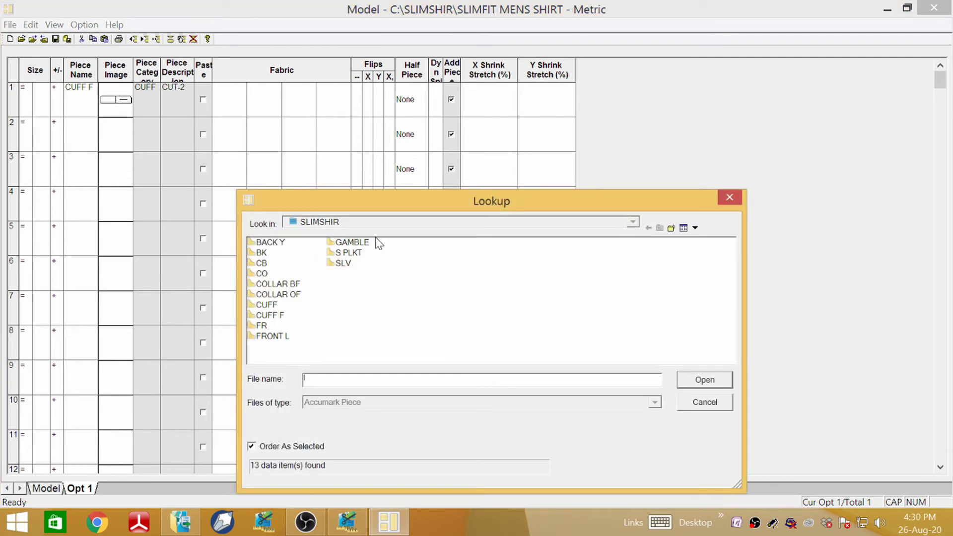
{"action": "left_click", "coordinate": [286, 284]}
{"action": "left_click", "coordinate": [705, 380]}
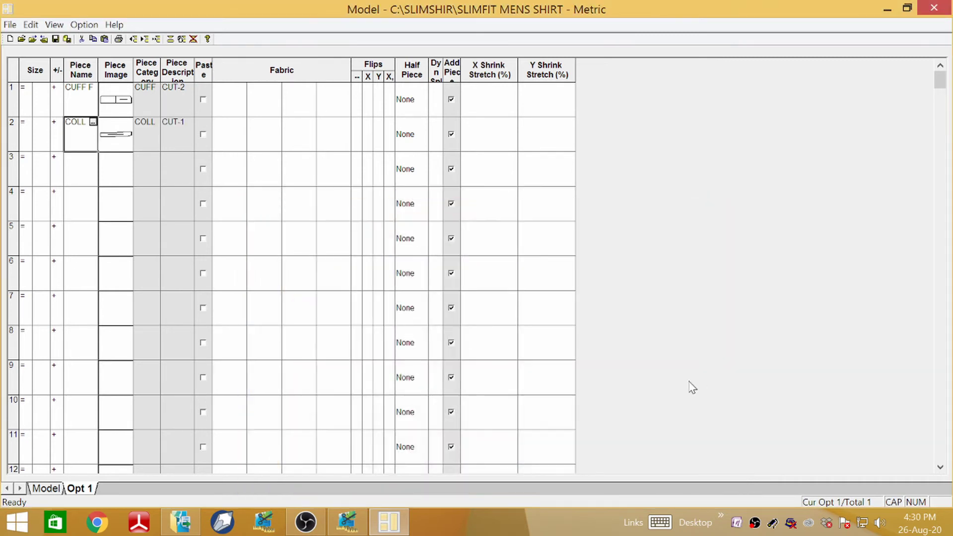
{"action": "left_click", "coordinate": [126, 168]}
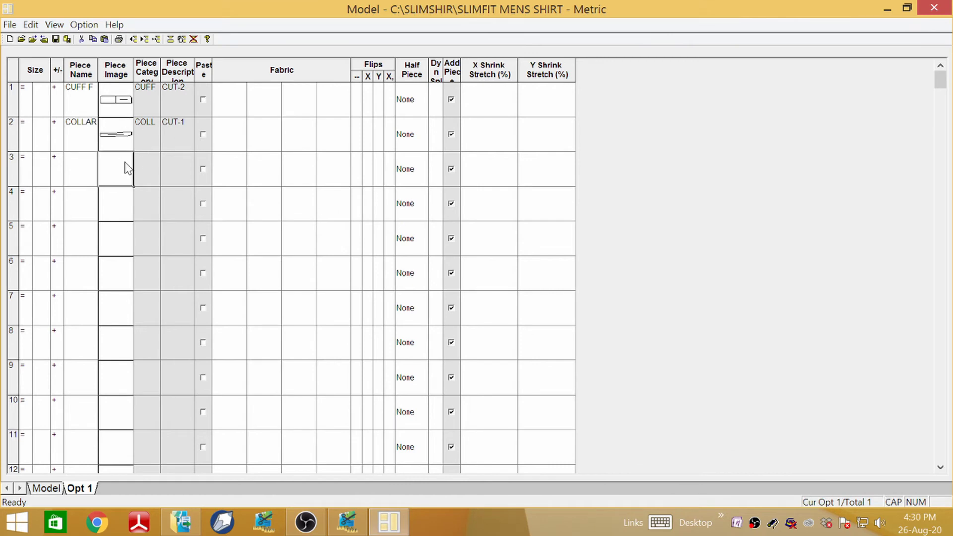
{"action": "left_click", "coordinate": [91, 160]}
{"action": "left_click", "coordinate": [93, 158]}
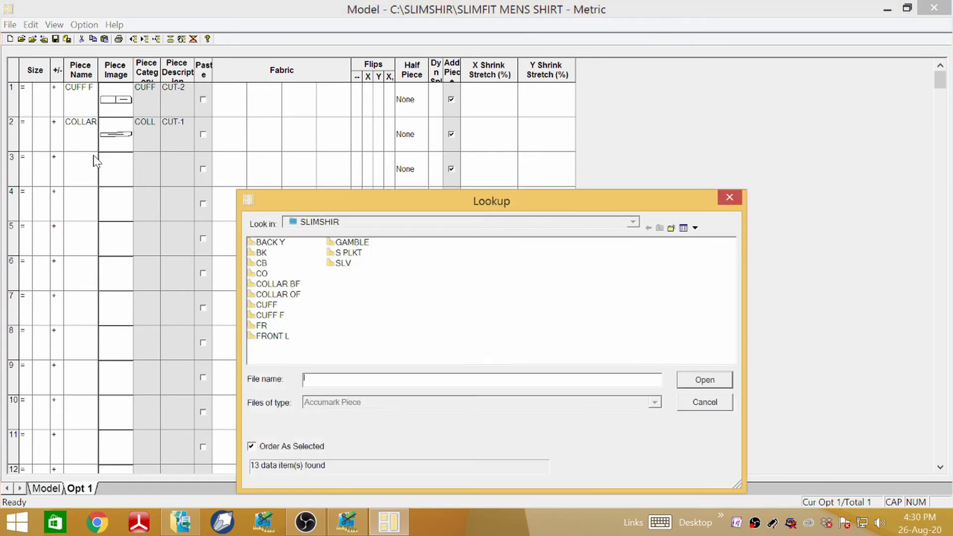
{"action": "left_click", "coordinate": [293, 295]}
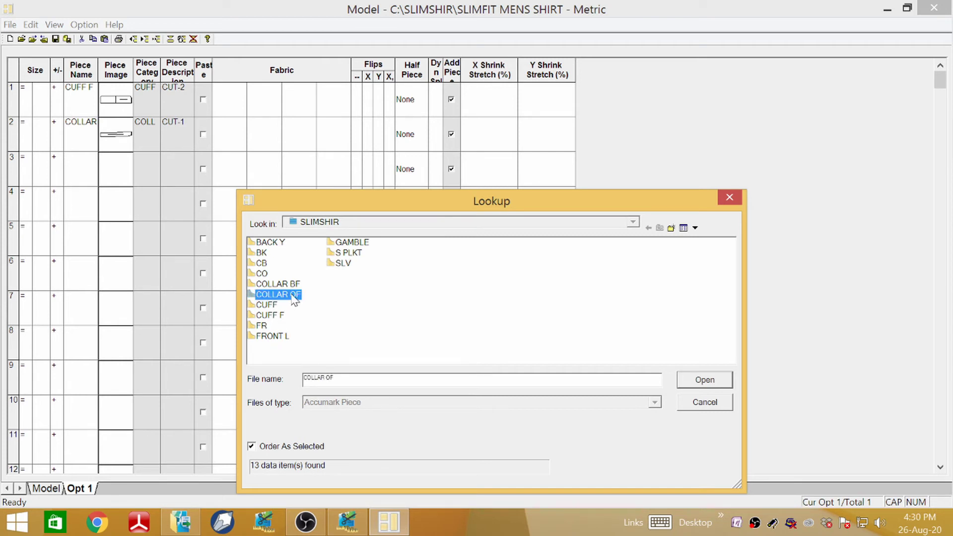
{"action": "left_click", "coordinate": [704, 379]}
Set the +/- value of the cuff fusing and both collar fusing pieces in Opt 1 to minus.
{"action": "left_click", "coordinate": [56, 91]}
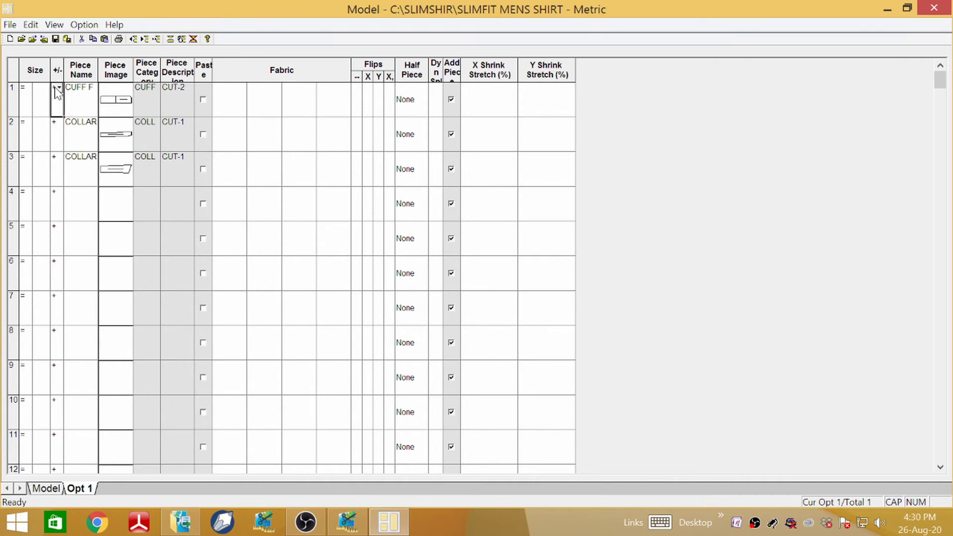
{"action": "left_click", "coordinate": [59, 88]}
{"action": "left_click", "coordinate": [63, 124]}
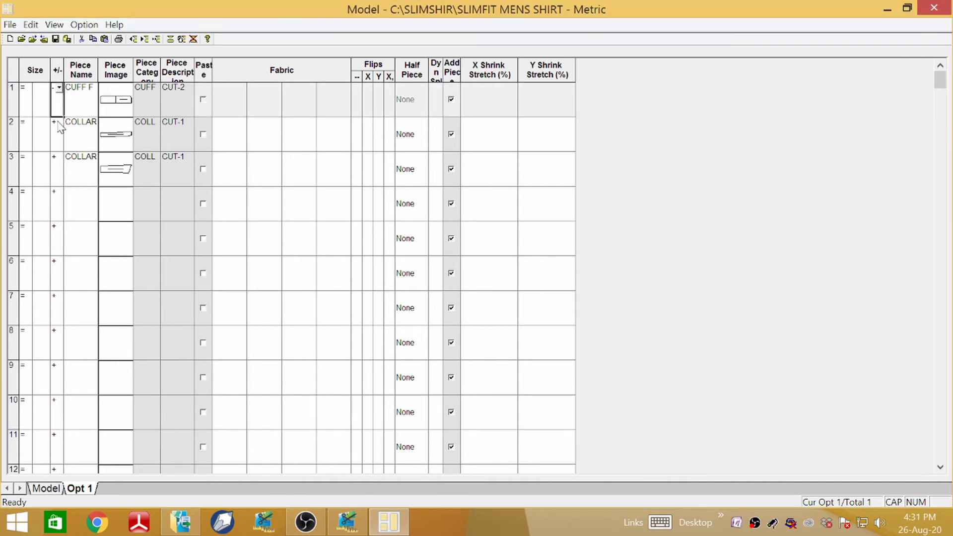
{"action": "left_click", "coordinate": [59, 123]}
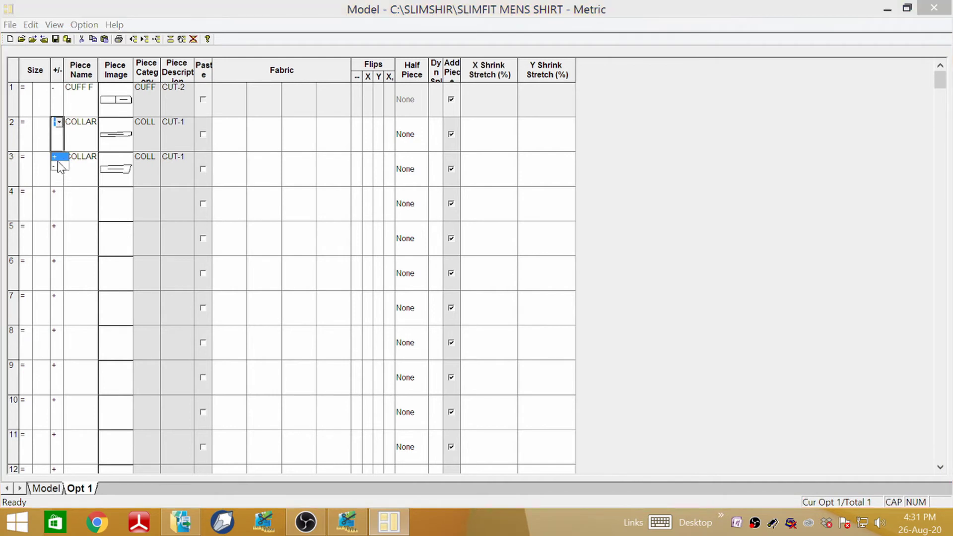
{"action": "left_click", "coordinate": [58, 168]}
{"action": "left_click", "coordinate": [59, 159]}
{"action": "left_click", "coordinate": [60, 155]}
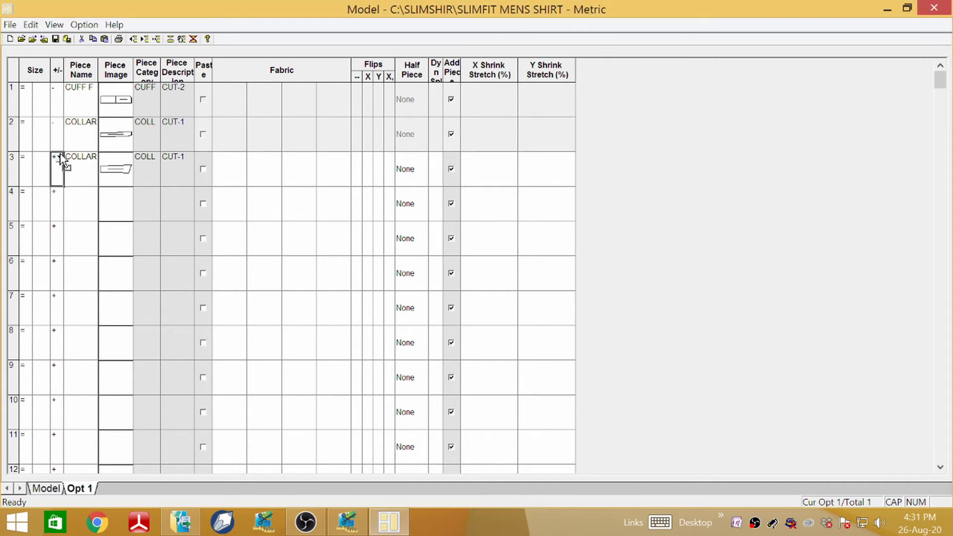
{"action": "left_click", "coordinate": [59, 160]}
{"action": "left_click", "coordinate": [58, 201]}
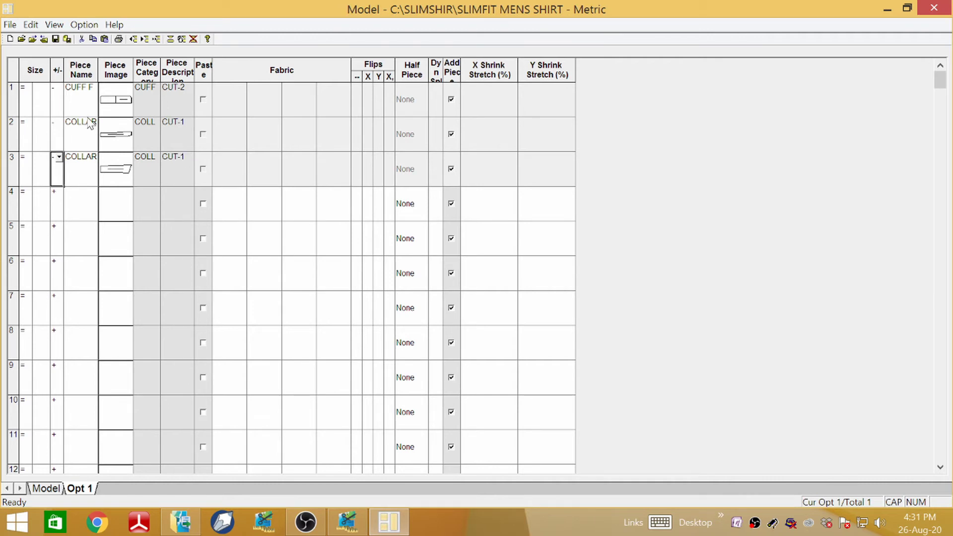
Save the model in SLIMSHIR under SLIMFIT MENS SHIRT, overwriting the existing one, and close the model editor.
{"action": "left_click", "coordinate": [55, 39]}
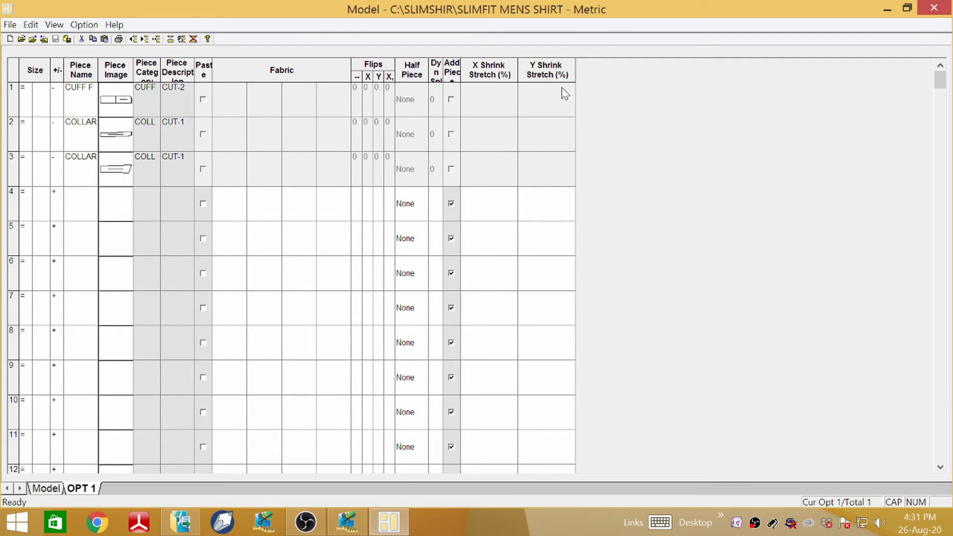
{"action": "left_click", "coordinate": [67, 40]}
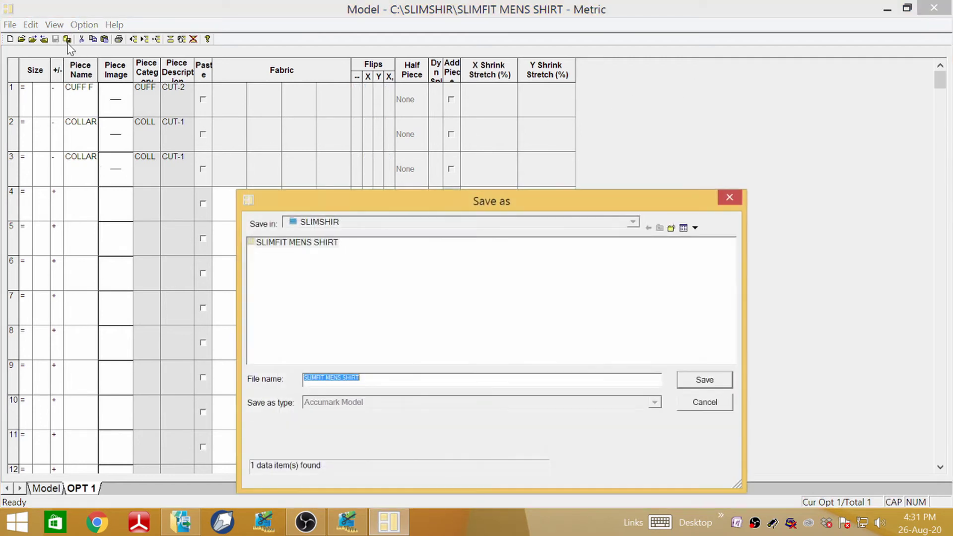
{"action": "left_click", "coordinate": [705, 380]}
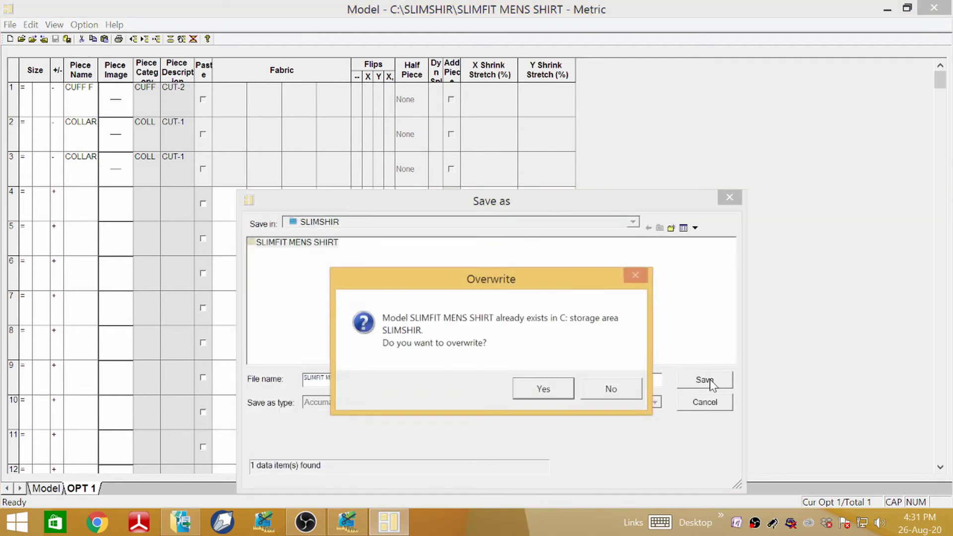
{"action": "left_click", "coordinate": [551, 391]}
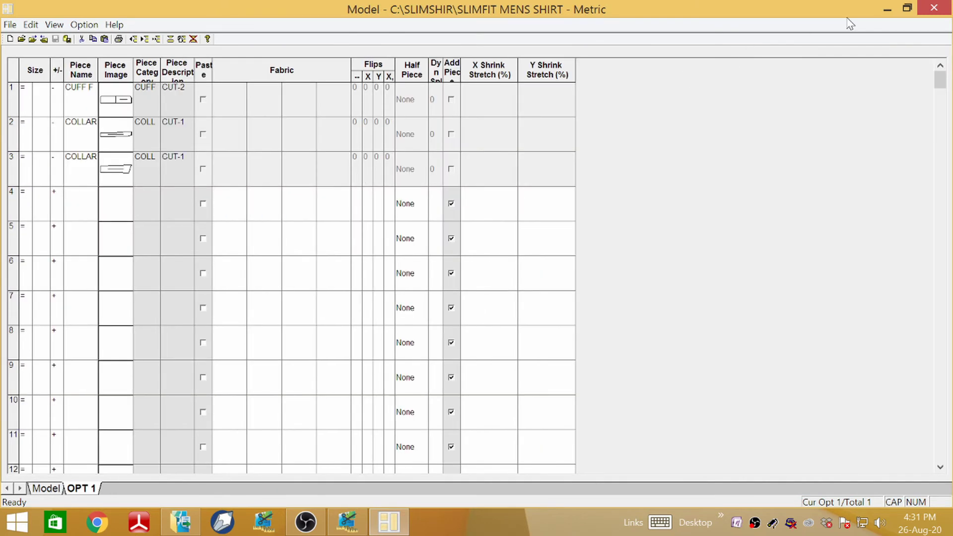
{"action": "left_click", "coordinate": [934, 8]}
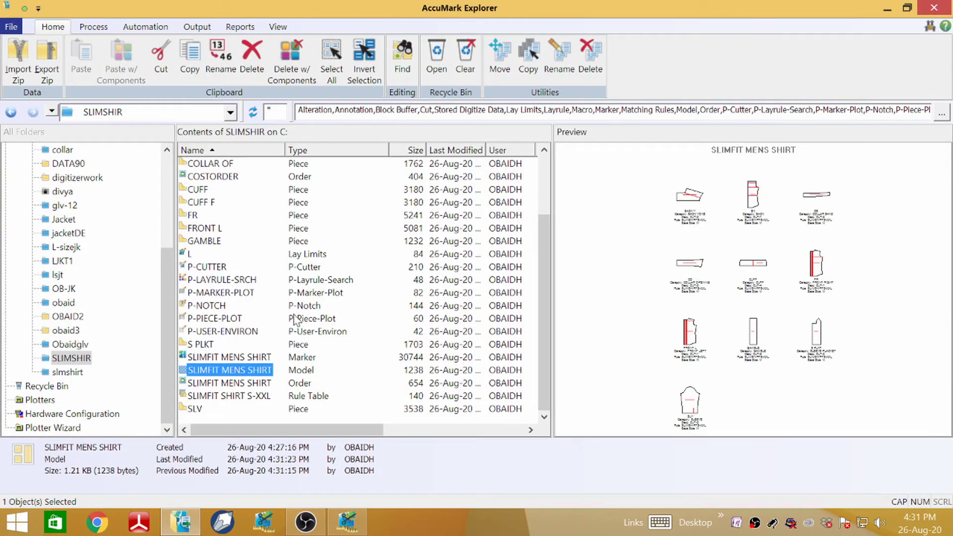
Open the SLIMFIT MENS SHIRT marker with Easy Marking in a separate work area.
{"action": "left_click", "coordinate": [268, 372]}
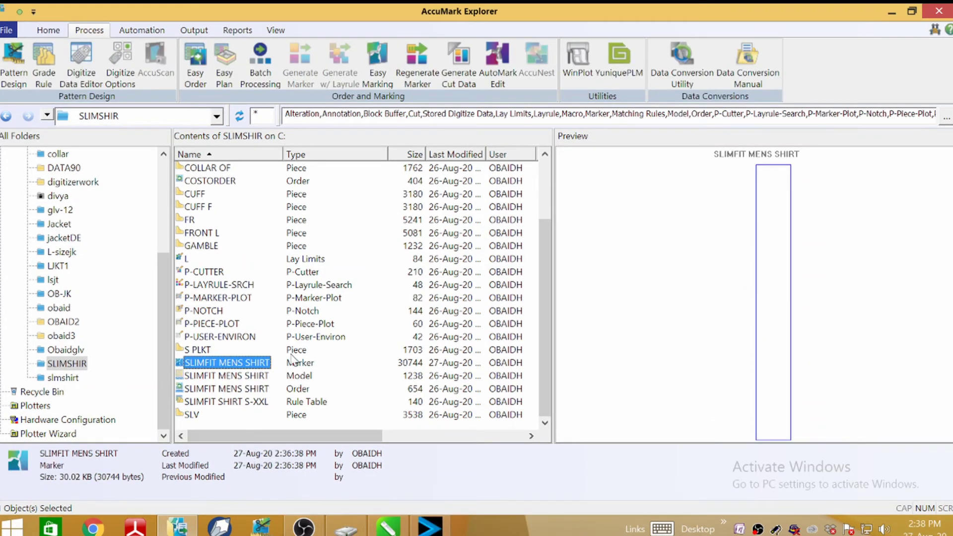
{"action": "right_click", "coordinate": [208, 364]}
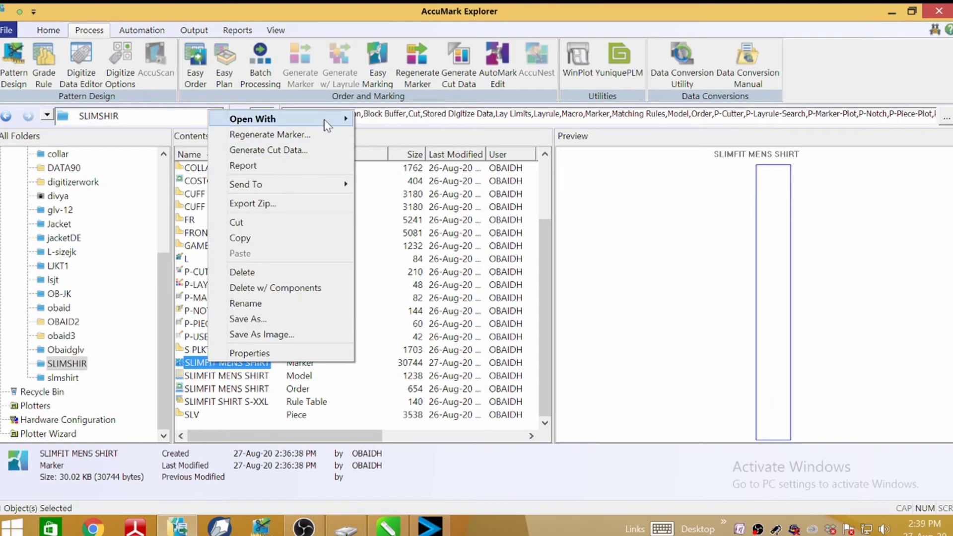
{"action": "mouse_move", "coordinate": [328, 120]}
{"action": "mouse_move", "coordinate": [430, 139]}
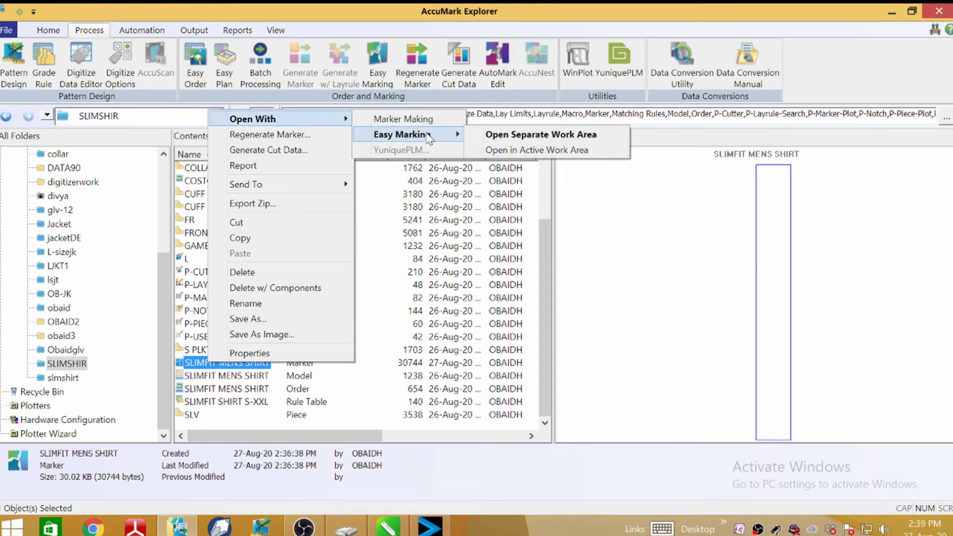
{"action": "left_click", "coordinate": [554, 136]}
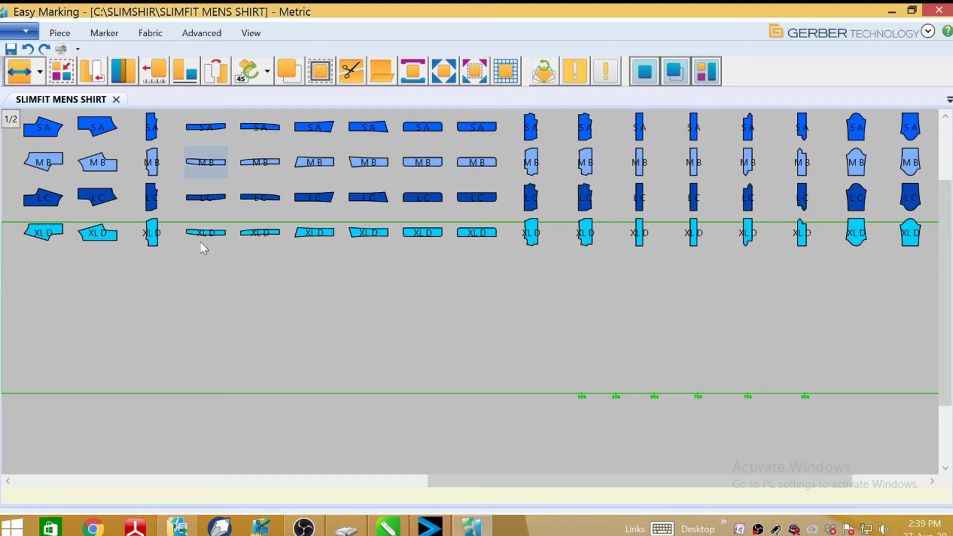
Review the user environment and the marker settings, closing each dialog without making changes.
{"action": "left_click", "coordinate": [251, 34]}
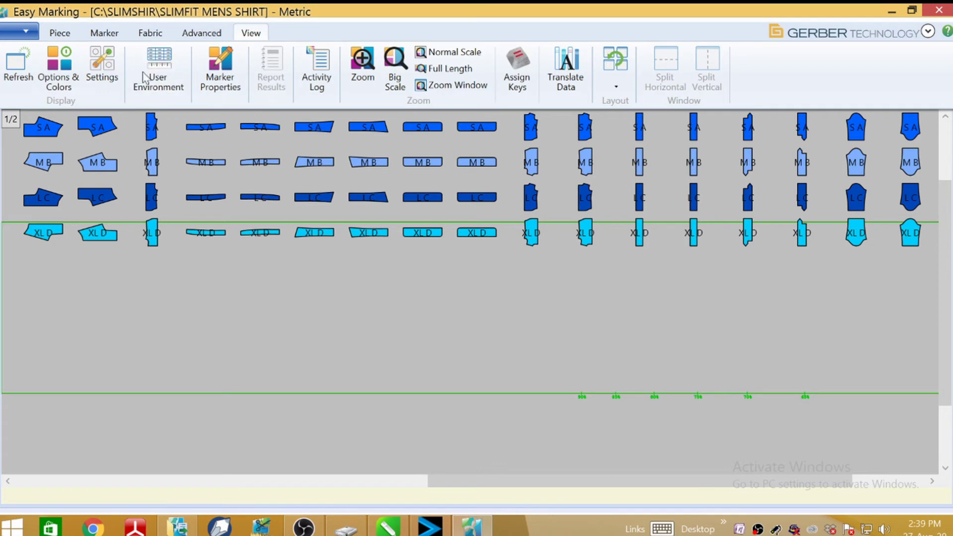
{"action": "left_click", "coordinate": [161, 79]}
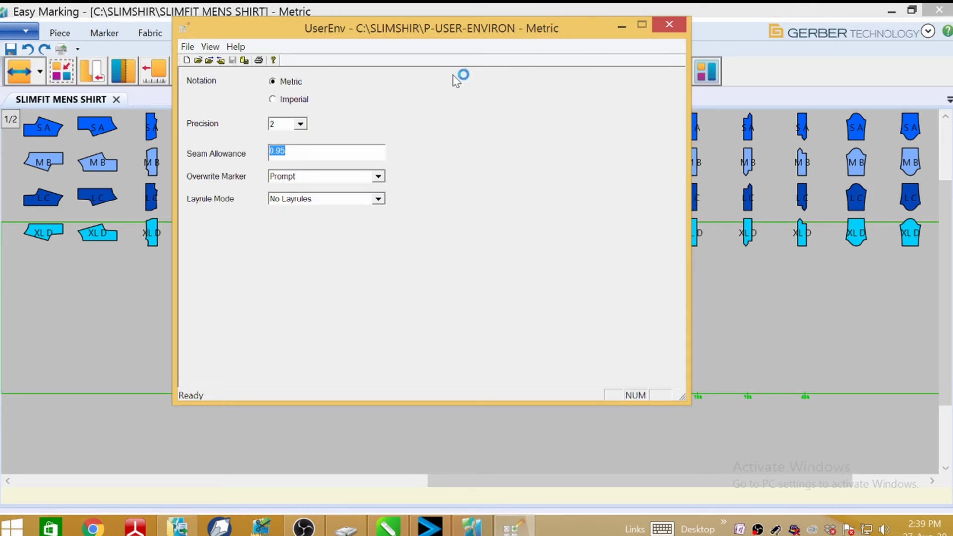
{"action": "left_click", "coordinate": [668, 18]}
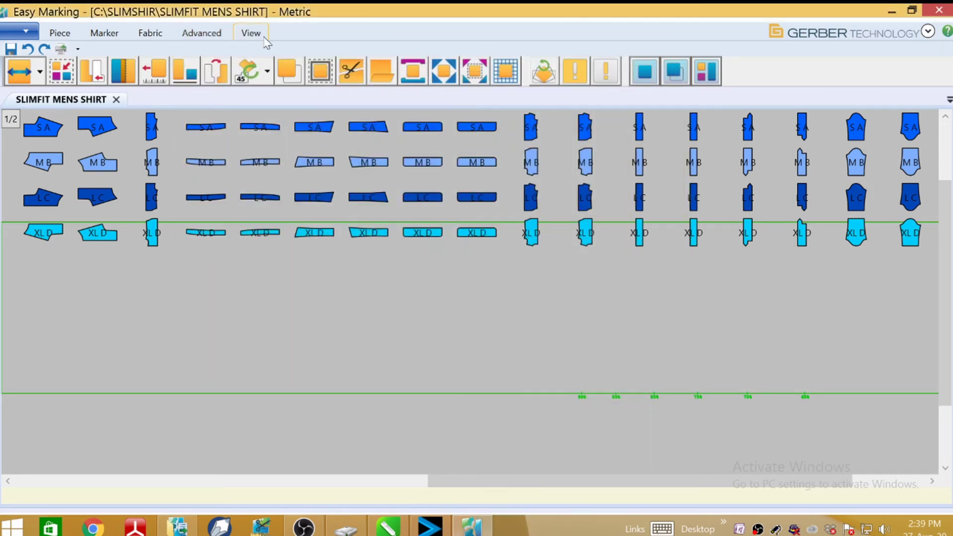
{"action": "left_click", "coordinate": [254, 35]}
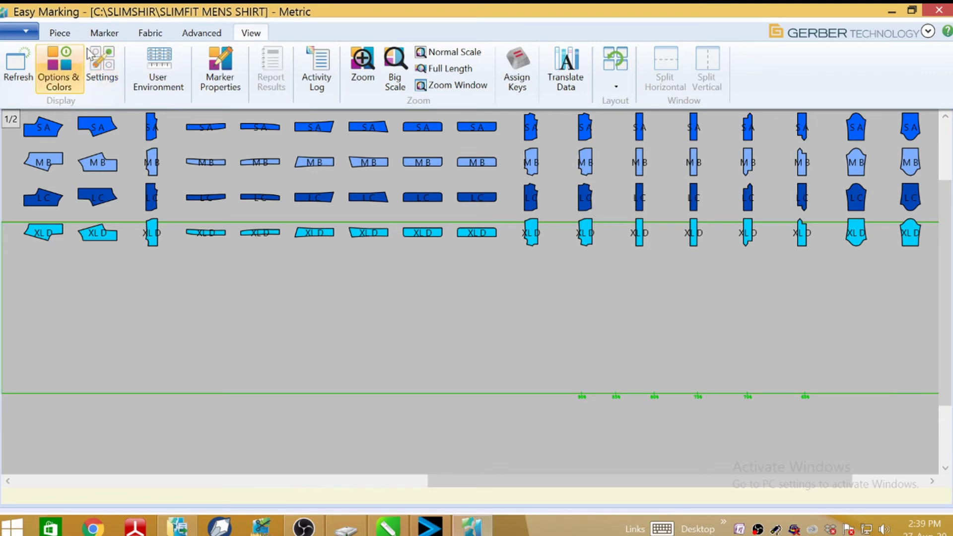
{"action": "left_click", "coordinate": [103, 74]}
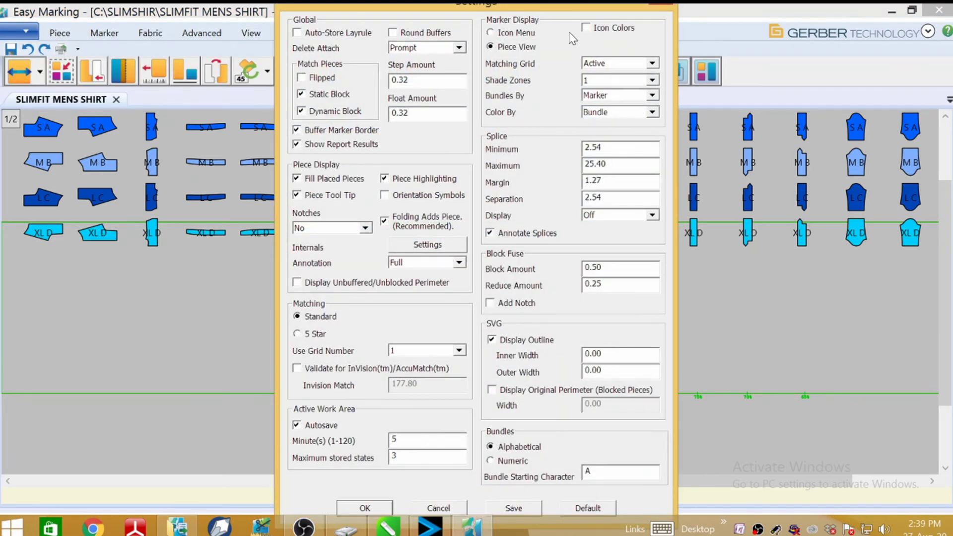
{"action": "mouse_move", "coordinate": [595, 5]}
{"action": "left_mouse_down"}
{"action": "mouse_move", "coordinate": [596, 30]}
{"action": "mouse_move", "coordinate": [590, 4]}
{"action": "left_mouse_up"}
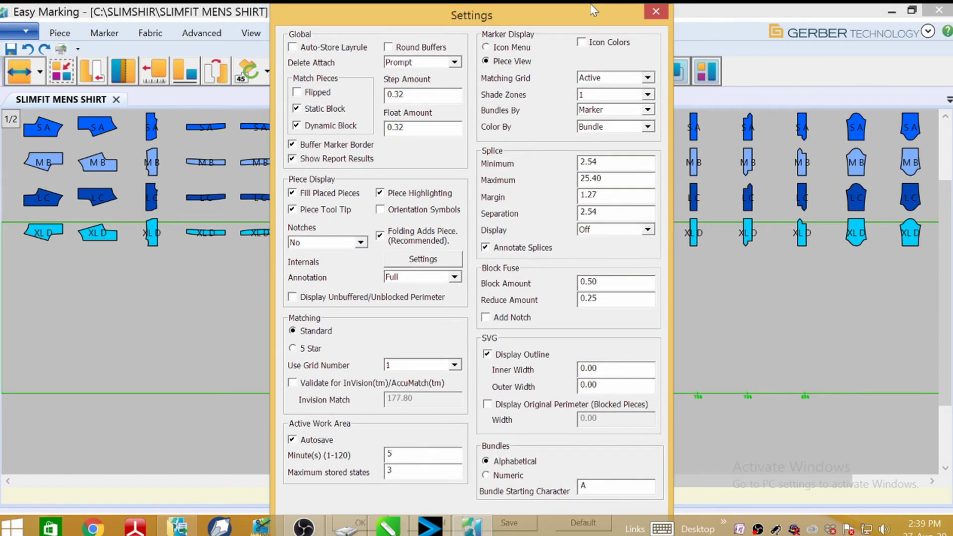
{"action": "left_click", "coordinate": [656, 11]}
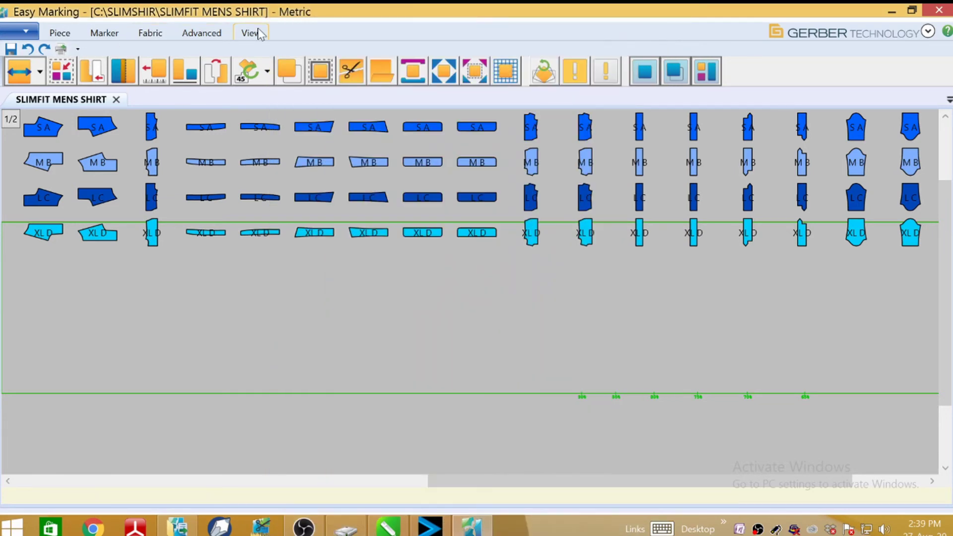
Switch the marker display setting to Icon Menu and save the settings.
{"action": "left_click", "coordinate": [251, 33]}
{"action": "left_click", "coordinate": [115, 76]}
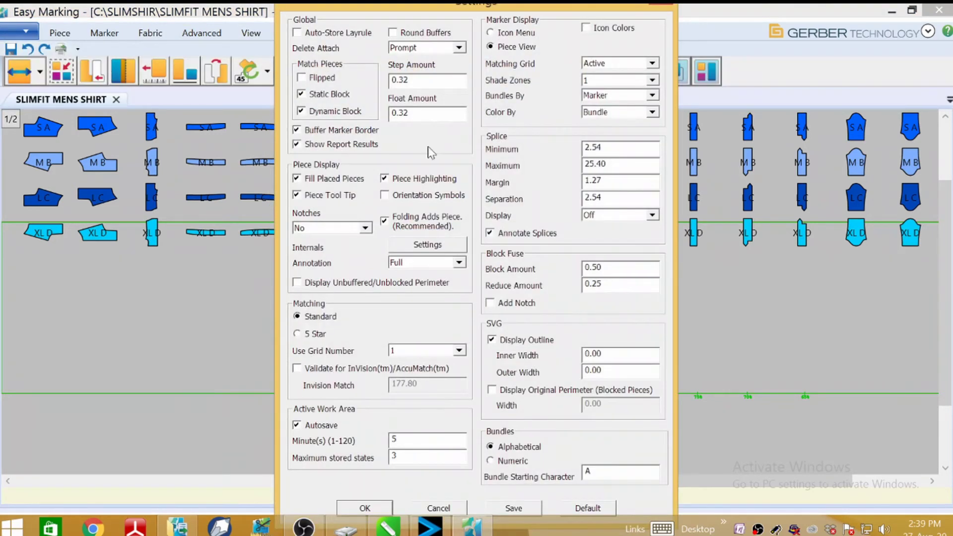
{"action": "left_click", "coordinate": [490, 33]}
{"action": "left_click", "coordinate": [530, 508]}
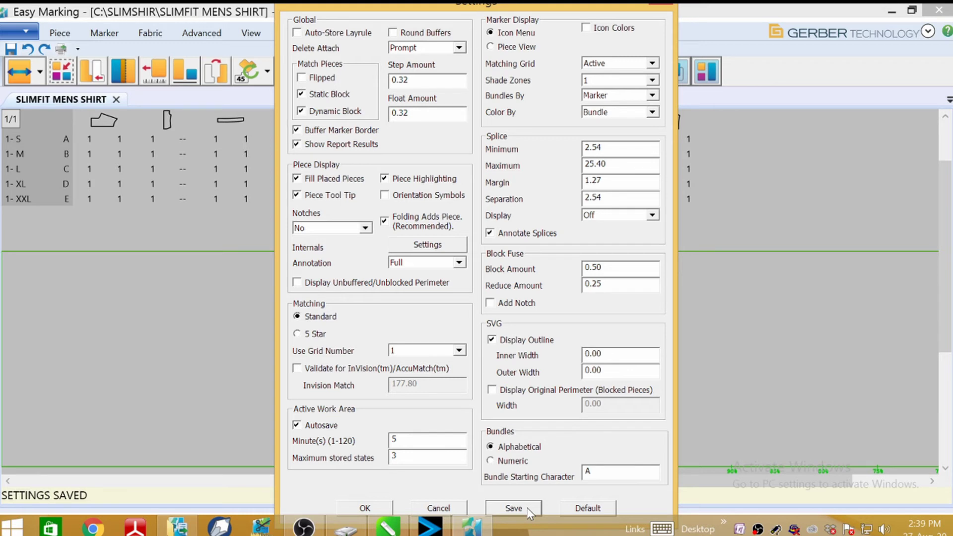
Set the marker display back to Piece View, save, and close the settings.
{"action": "left_click", "coordinate": [492, 47]}
{"action": "left_click", "coordinate": [524, 506]}
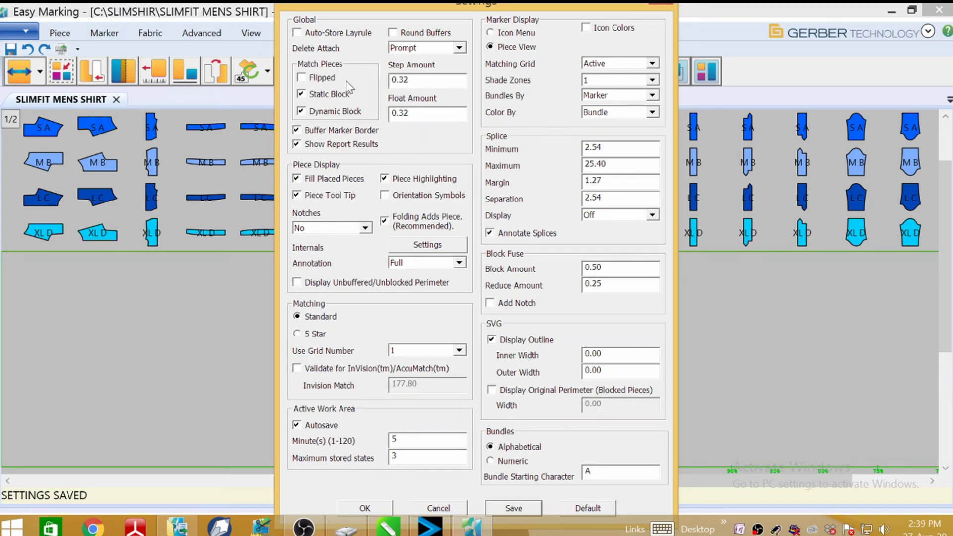
{"action": "left_click", "coordinate": [660, 4]}
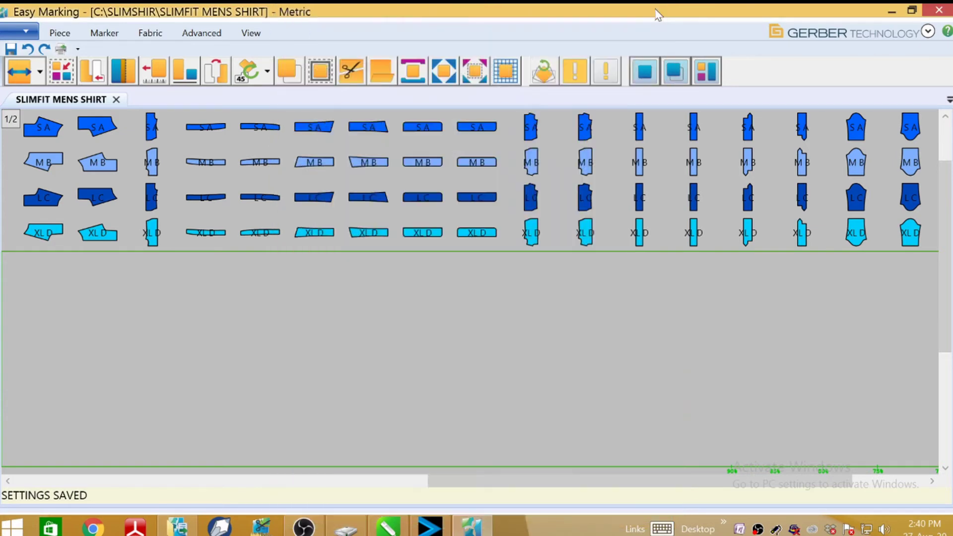
View the marker in Big Scale and adjust the zoom so its starting edge and full width are in view.
{"action": "left_click", "coordinate": [251, 33]}
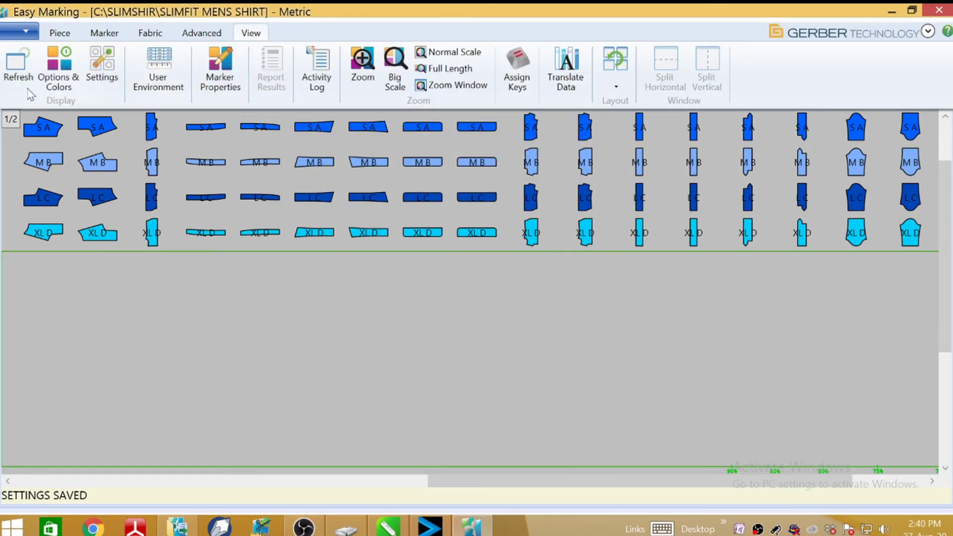
{"action": "left_click", "coordinate": [249, 36]}
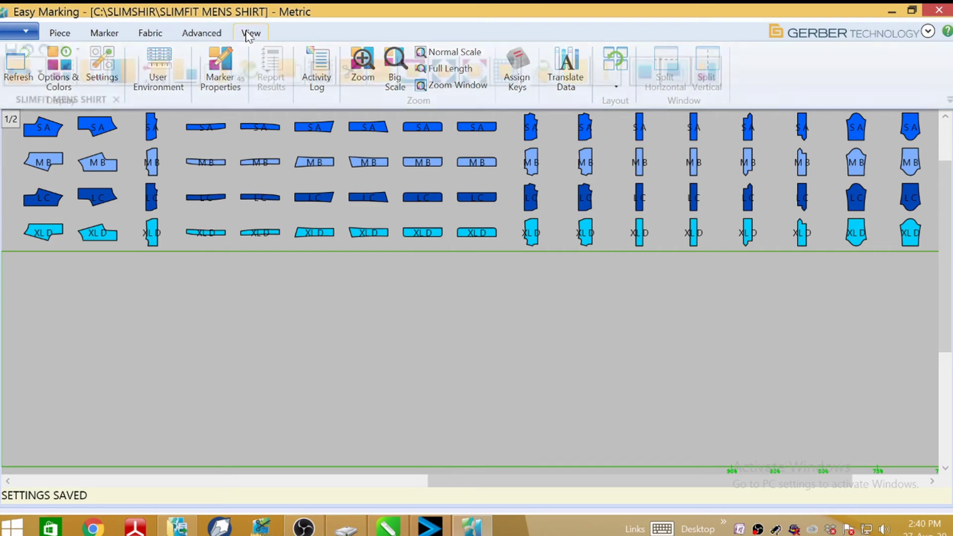
{"action": "scroll", "coordinate": [436, 374], "scroll_direction": "down", "scroll_amount": 2}
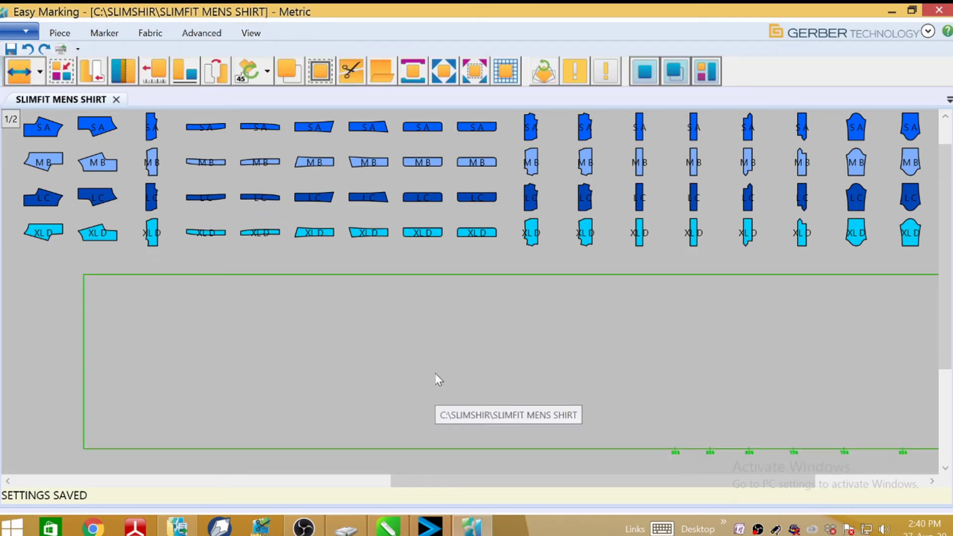
{"action": "left_click", "coordinate": [252, 34]}
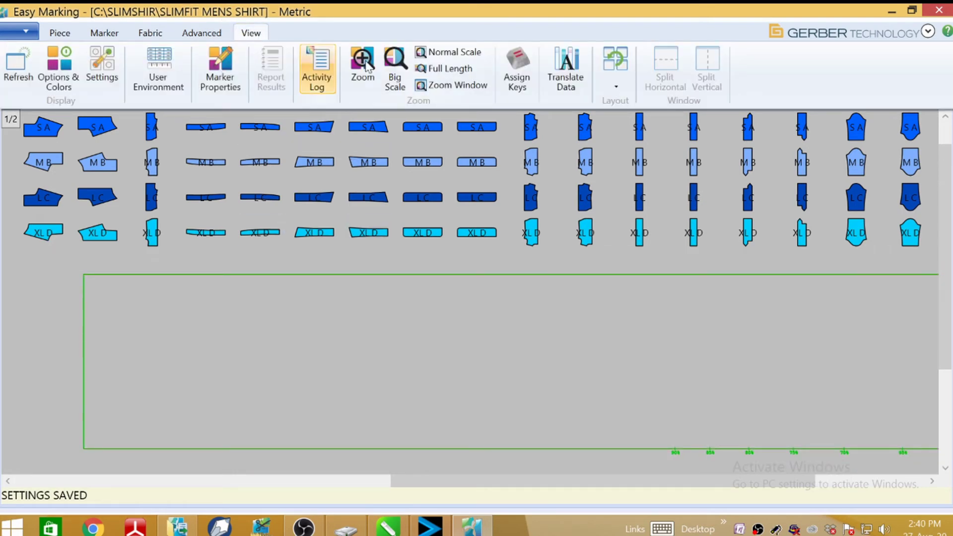
{"action": "left_click", "coordinate": [394, 65]}
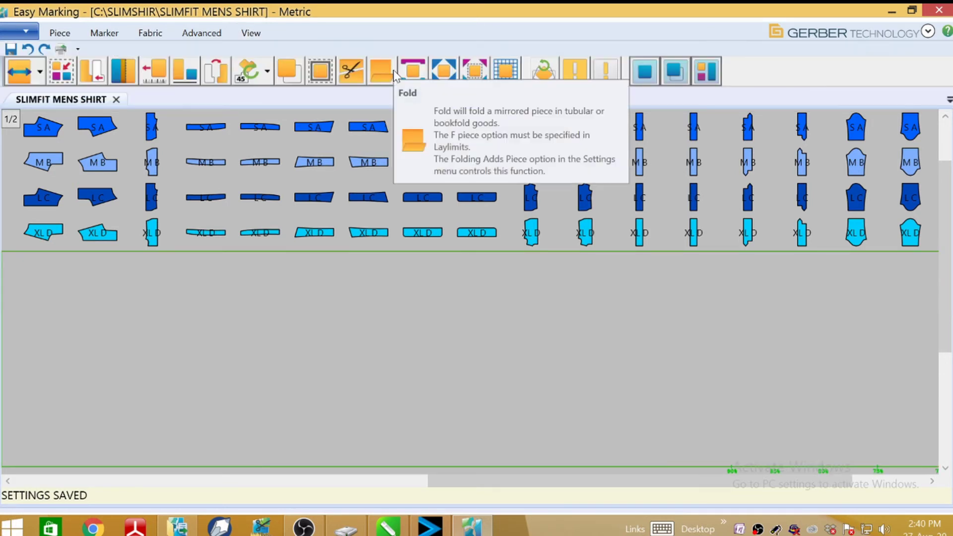
{"action": "scroll", "coordinate": [284, 389], "scroll_direction": "down", "scroll_amount": 1}
{"action": "scroll", "coordinate": [284, 396], "scroll_direction": "up", "scroll_amount": 1}
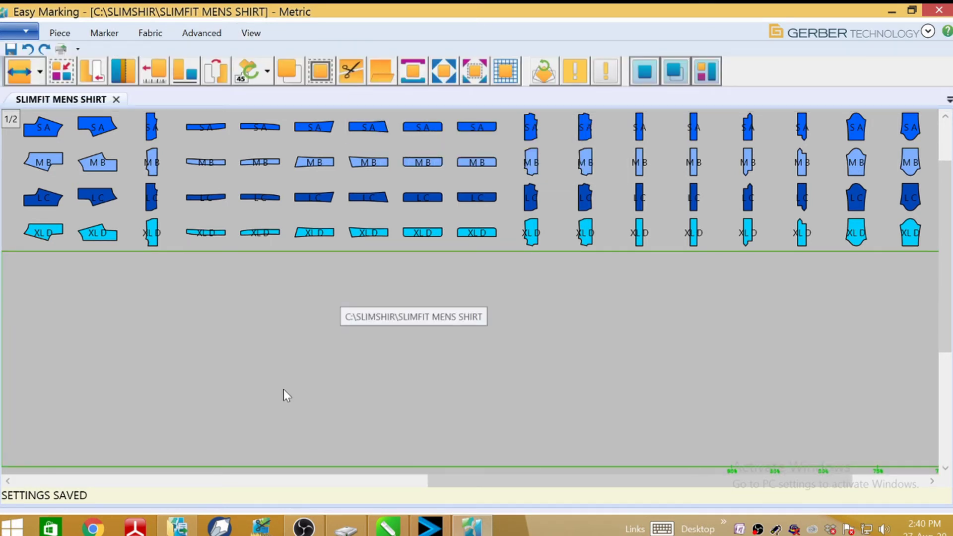
{"action": "scroll", "coordinate": [284, 392], "scroll_direction": "down", "scroll_amount": 1}
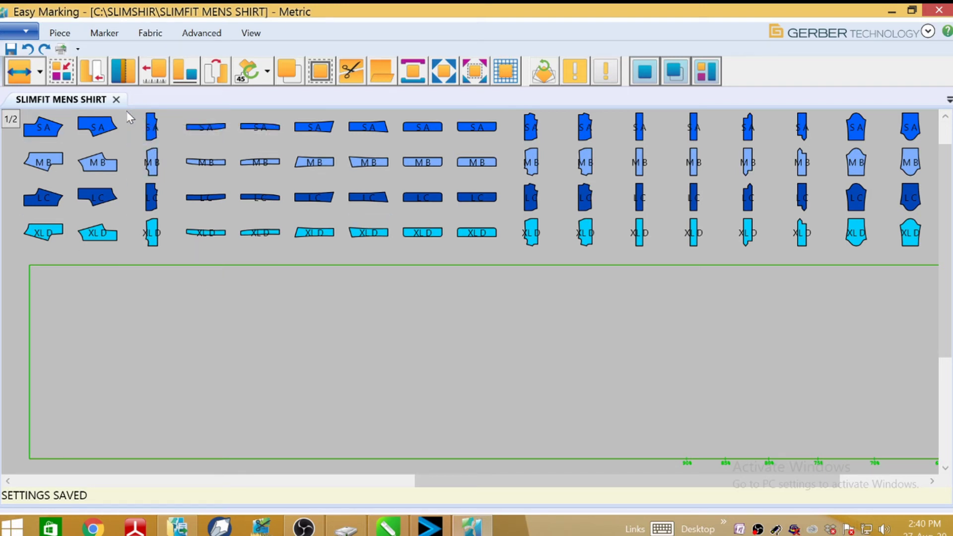
Place the S, M, L and XL large body pieces at the marker's start and pack both BACK Y sets around them.
{"action": "mouse_move", "coordinate": [126, 111]}
{"action": "left_mouse_down"}
{"action": "mouse_move", "coordinate": [172, 220]}
{"action": "mouse_move", "coordinate": [176, 257]}
{"action": "left_mouse_up"}
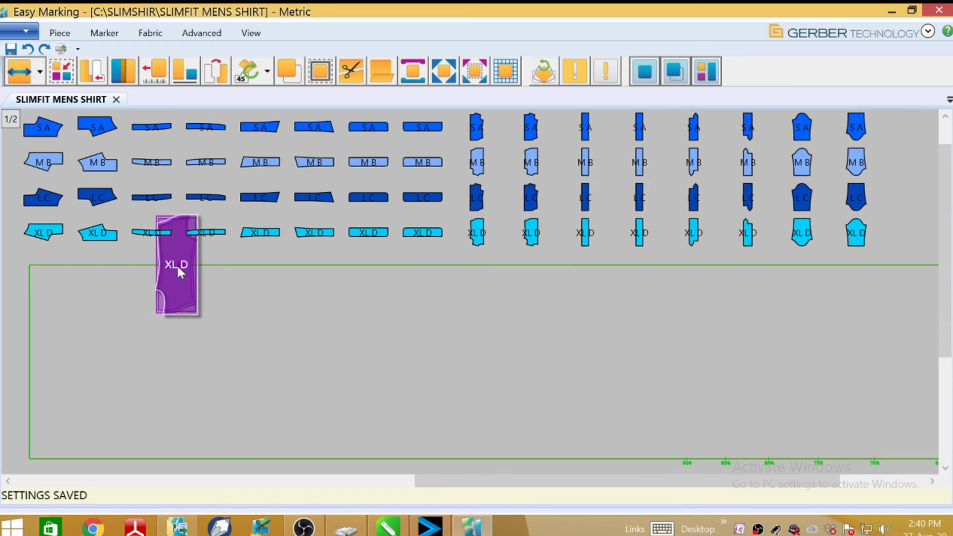
{"action": "left_click_drag", "start_coordinate": [467, 325], "coordinate": [33, 449]}
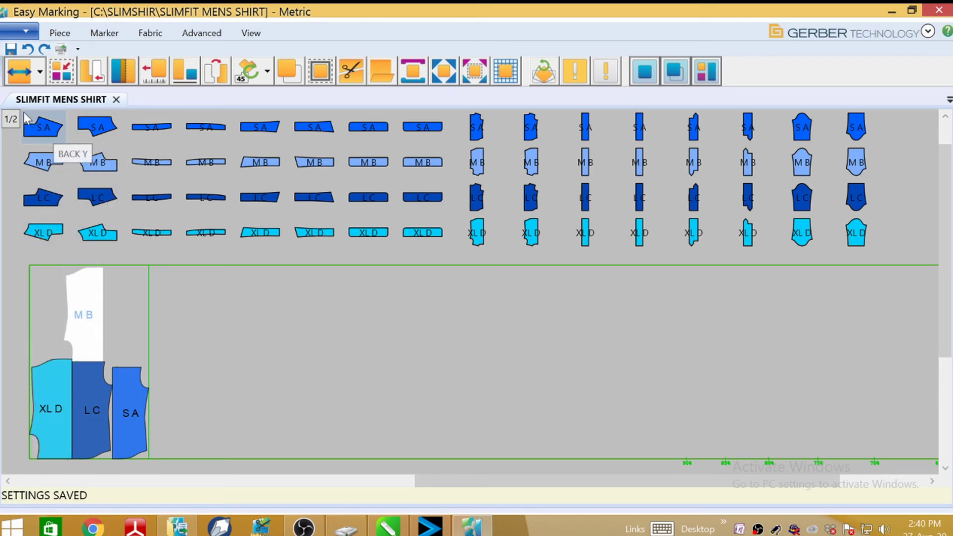
{"action": "left_click_drag", "start_coordinate": [19, 109], "coordinate": [84, 260]}
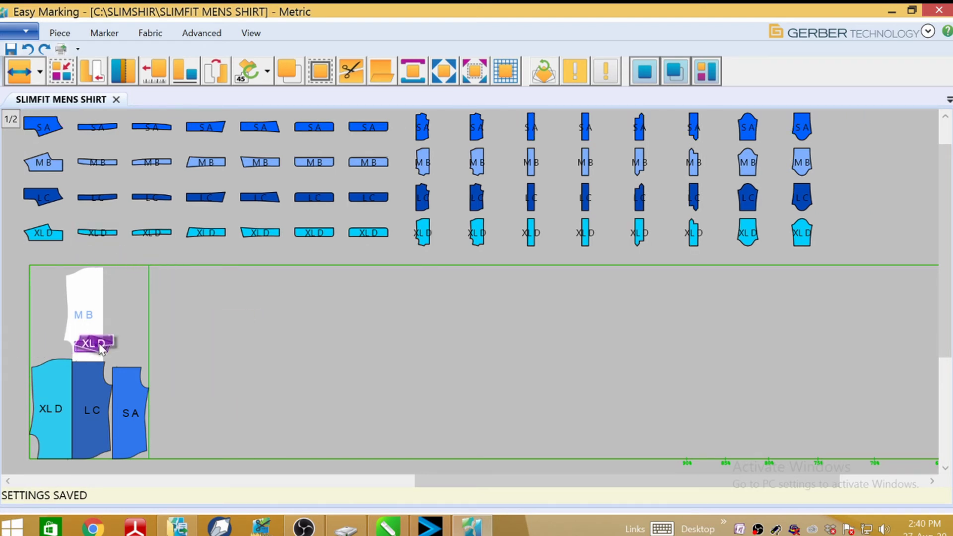
{"action": "left_click", "coordinate": [46, 347]}
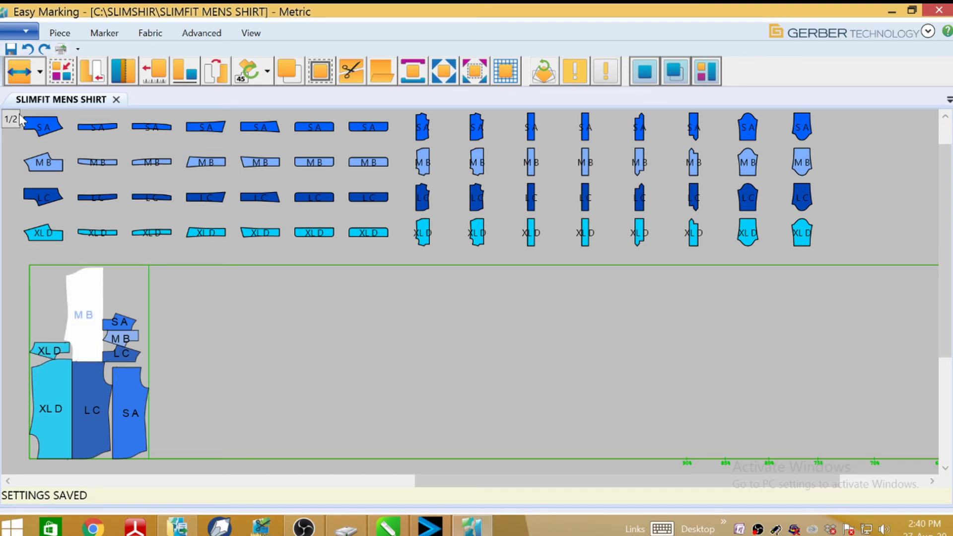
{"action": "left_click_drag", "start_coordinate": [31, 130], "coordinate": [74, 257]}
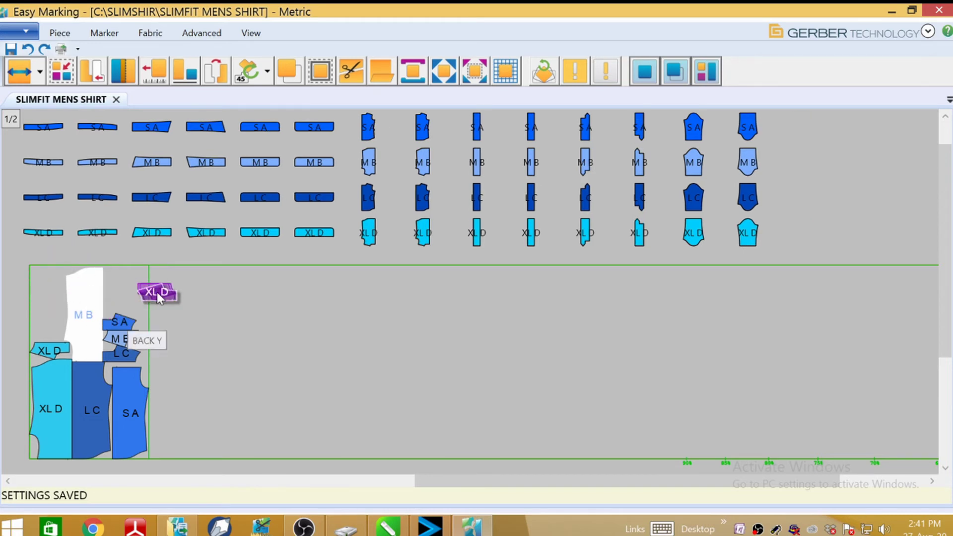
{"action": "left_click", "coordinate": [175, 285]}
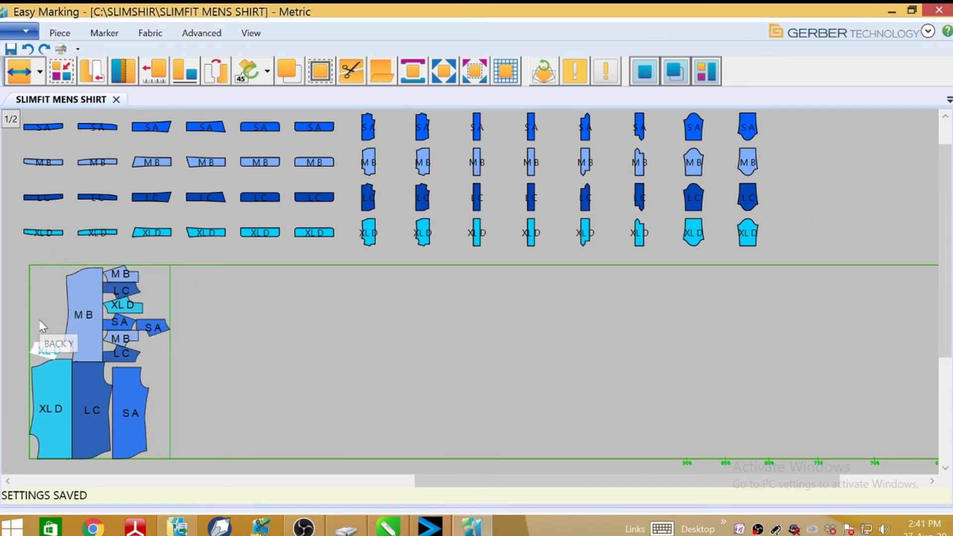
Stack both CB sets and one set of CO pieces in the gap beside the M body piece, above the XL back yoke.
{"action": "left_click", "coordinate": [23, 120]}
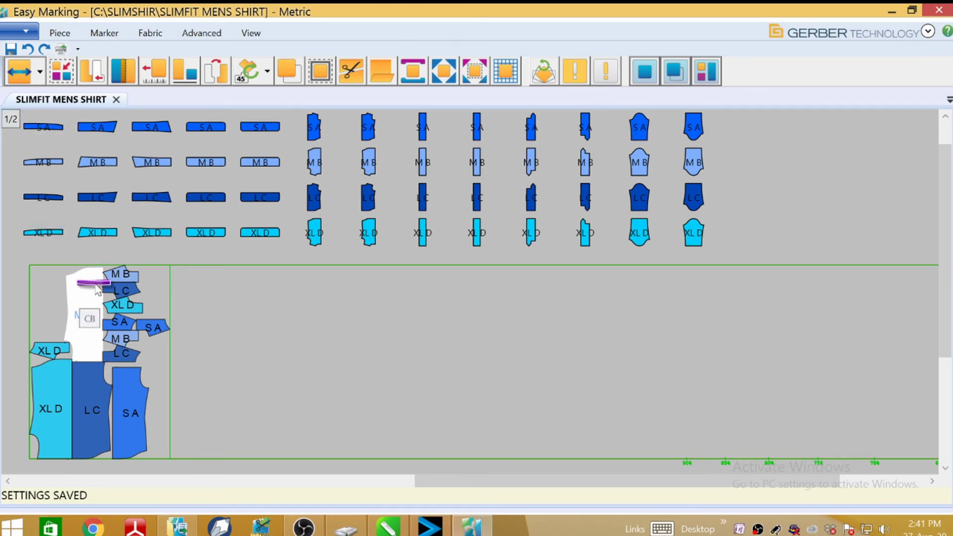
{"action": "left_click", "coordinate": [36, 311]}
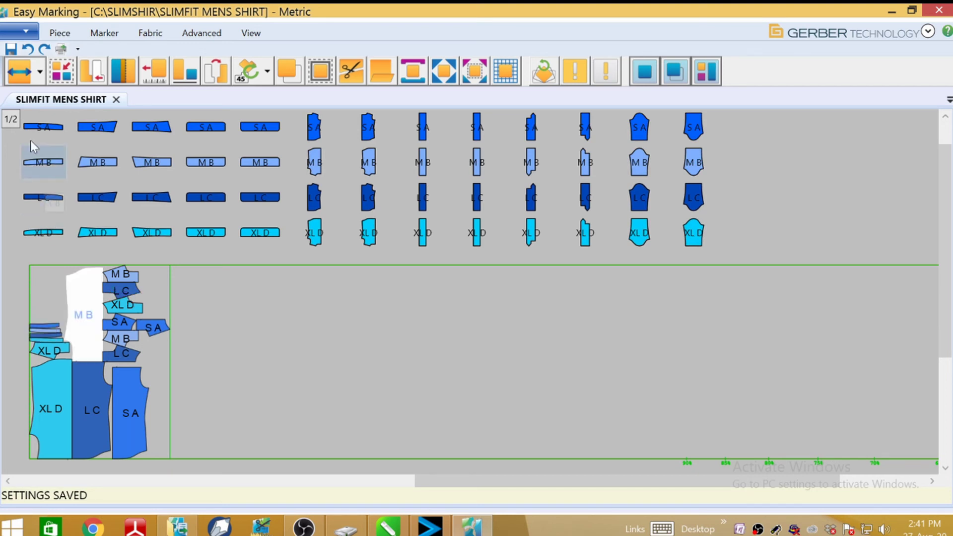
{"action": "left_click_drag", "start_coordinate": [25, 109], "coordinate": [71, 233]}
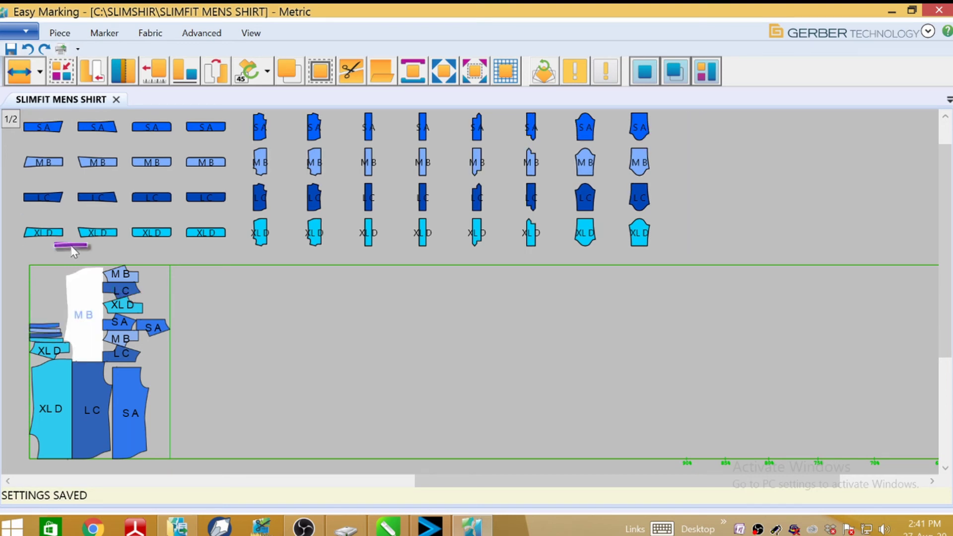
{"action": "left_click_drag", "start_coordinate": [107, 273], "coordinate": [31, 317]}
{"action": "left_click_drag", "start_coordinate": [25, 112], "coordinate": [64, 251]}
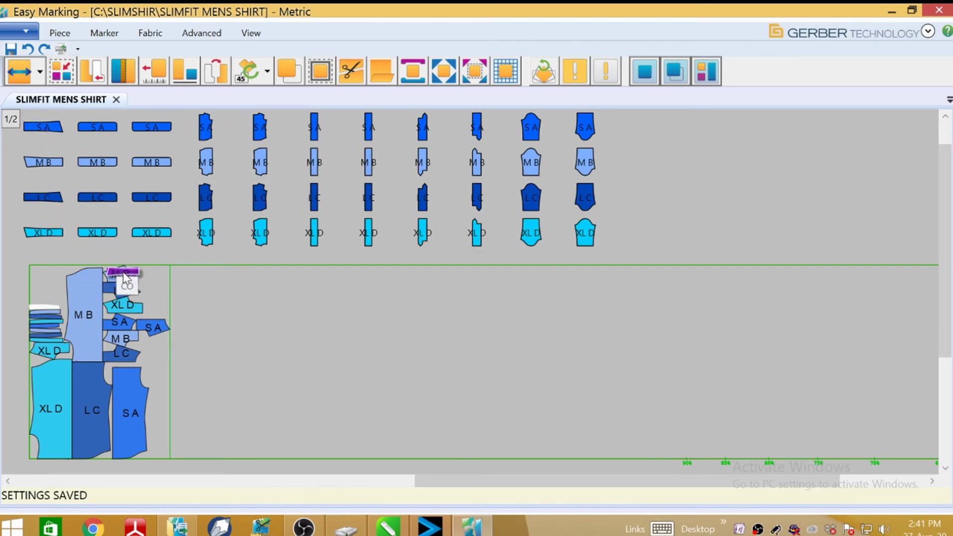
{"action": "left_click_drag", "start_coordinate": [125, 275], "coordinate": [31, 296]}
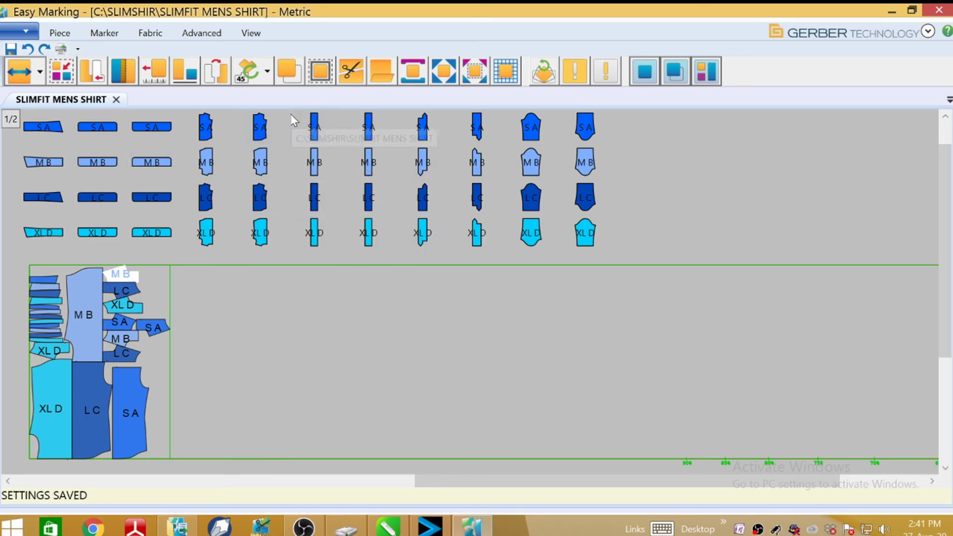
Place both GAMBLE sets and the two sets of narrow notched pieces in columns beyond the S body piece, along the marker's end line.
{"action": "left_click_drag", "start_coordinate": [289, 111], "coordinate": [388, 261]}
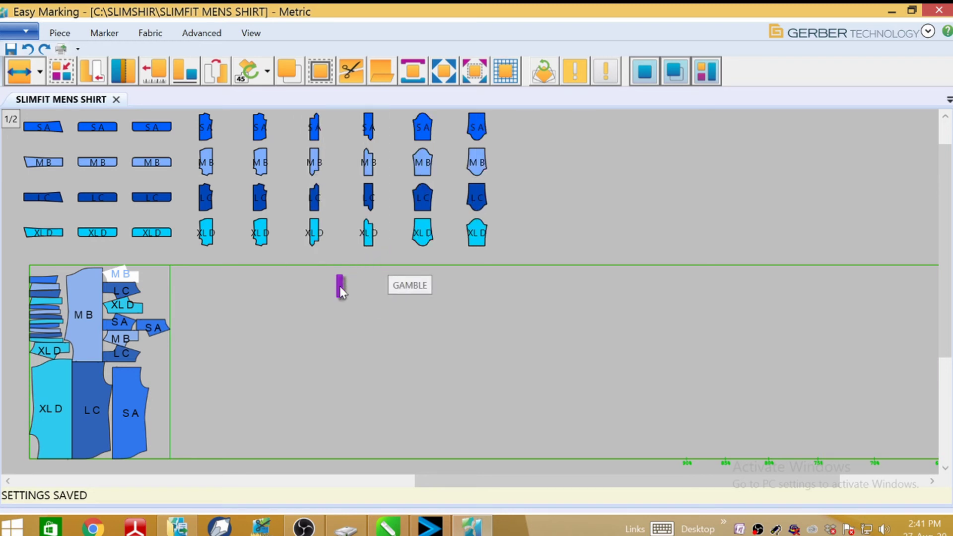
{"action": "left_click_drag", "start_coordinate": [157, 286], "coordinate": [160, 446]}
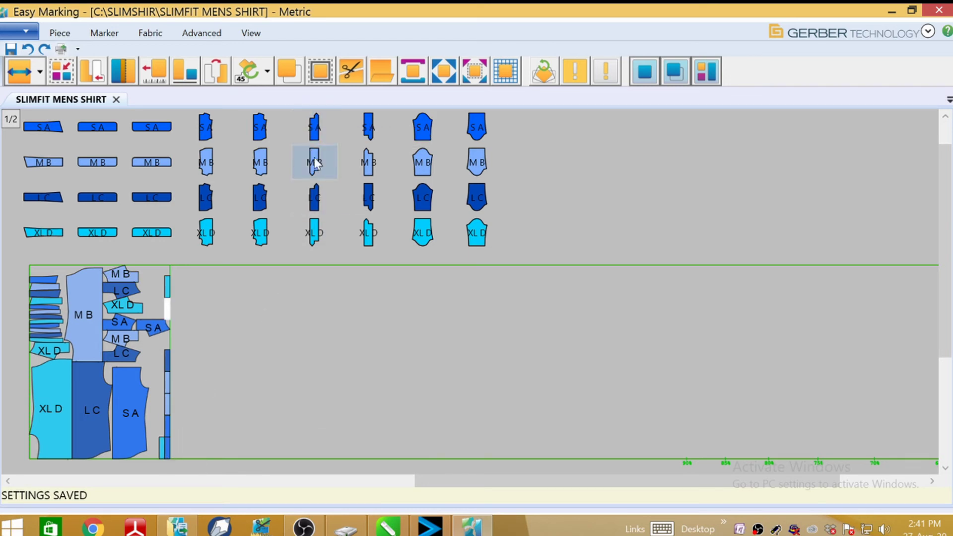
{"action": "mouse_move", "coordinate": [297, 112]}
{"action": "left_mouse_down"}
{"action": "mouse_move", "coordinate": [334, 257]}
{"action": "mouse_move", "coordinate": [379, 258]}
{"action": "mouse_move", "coordinate": [336, 264]}
{"action": "mouse_move", "coordinate": [335, 247]}
{"action": "left_mouse_up"}
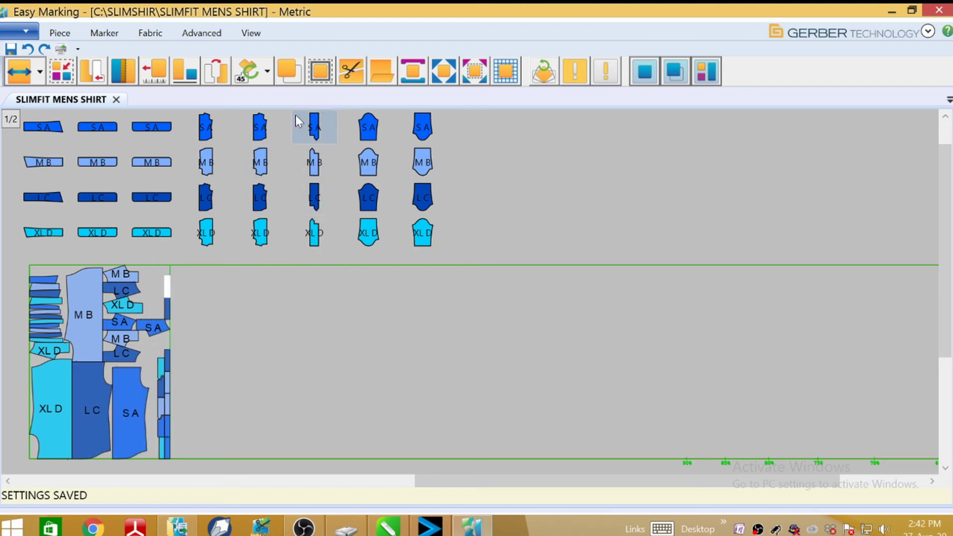
{"action": "left_click_drag", "start_coordinate": [289, 113], "coordinate": [322, 134]}
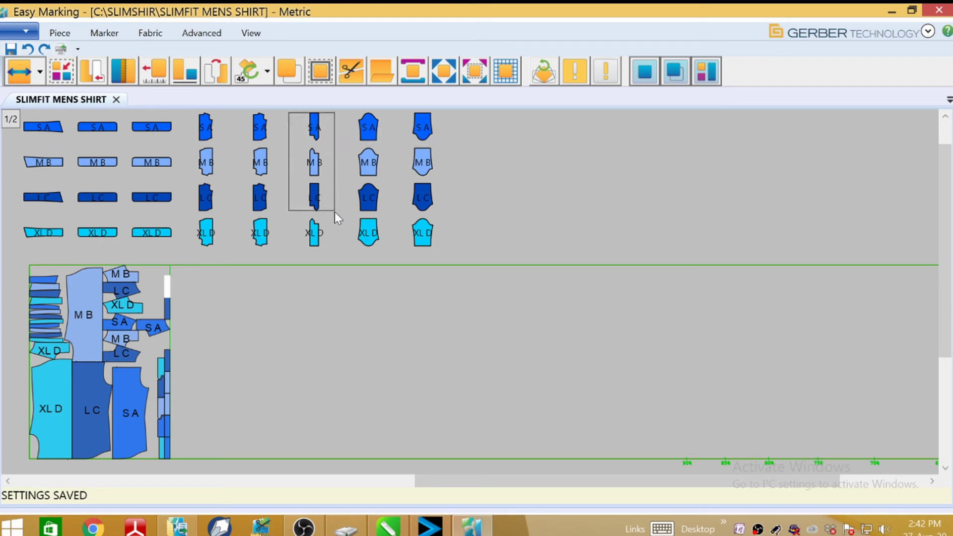
{"action": "left_click_drag", "start_coordinate": [334, 252], "coordinate": [335, 252]}
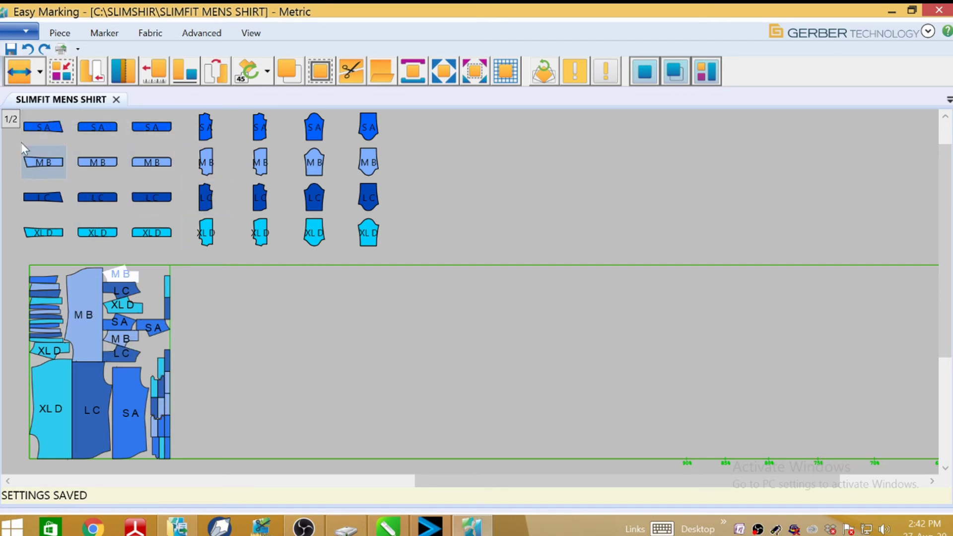
Place the second set of CO pieces in the gaps between the back yokes and the narrow pieces near the marker's end.
{"action": "mouse_move", "coordinate": [22, 113]}
{"action": "left_mouse_down"}
{"action": "mouse_move", "coordinate": [40, 233]}
{"action": "mouse_move", "coordinate": [74, 236]}
{"action": "mouse_move", "coordinate": [69, 257]}
{"action": "mouse_move", "coordinate": [65, 247]}
{"action": "left_mouse_up"}
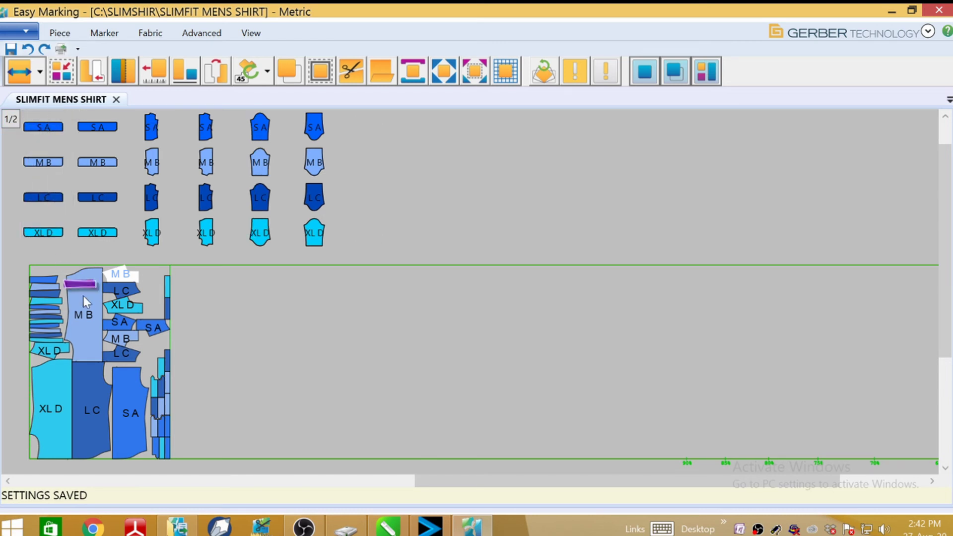
{"action": "left_click_drag", "start_coordinate": [153, 279], "coordinate": [147, 388]}
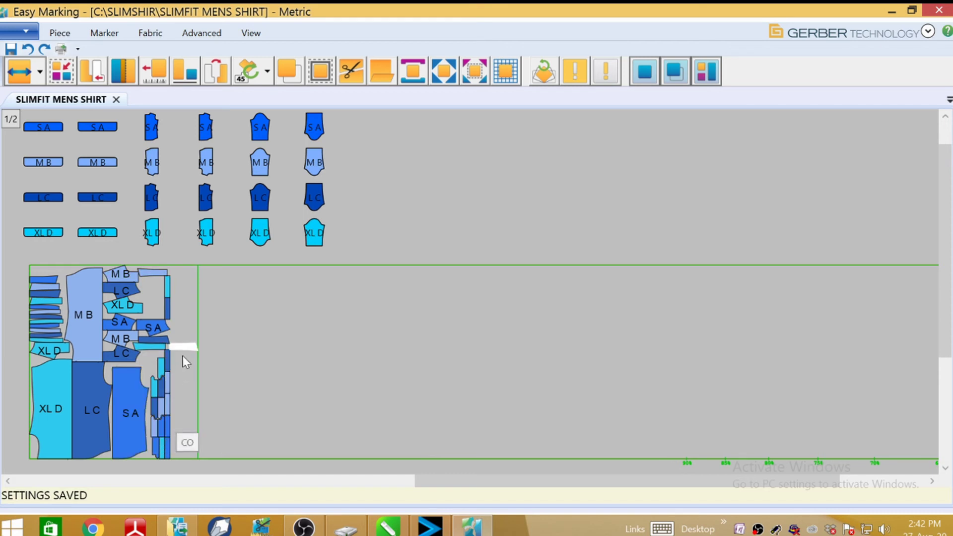
{"action": "mouse_move", "coordinate": [183, 348]}
{"action": "left_mouse_down"}
{"action": "mouse_move", "coordinate": [142, 387]}
{"action": "mouse_move", "coordinate": [195, 358]}
{"action": "mouse_move", "coordinate": [16, 127]}
{"action": "left_mouse_up"}
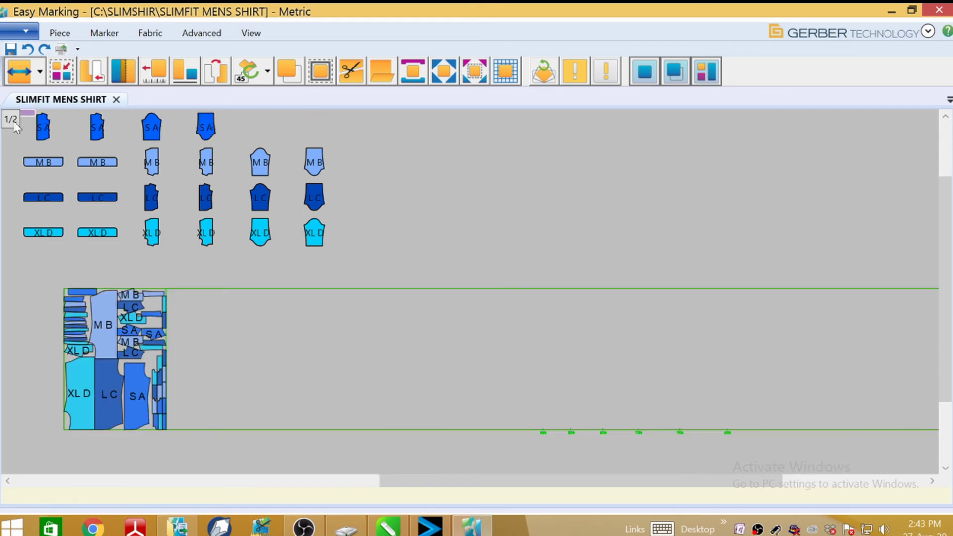
Return the unplaced pieces to the menu and stack both CUFF sets along the marker's lower edge, beyond the narrow pieces.
{"action": "left_click", "coordinate": [60, 32]}
{"action": "left_click", "coordinate": [62, 52]}
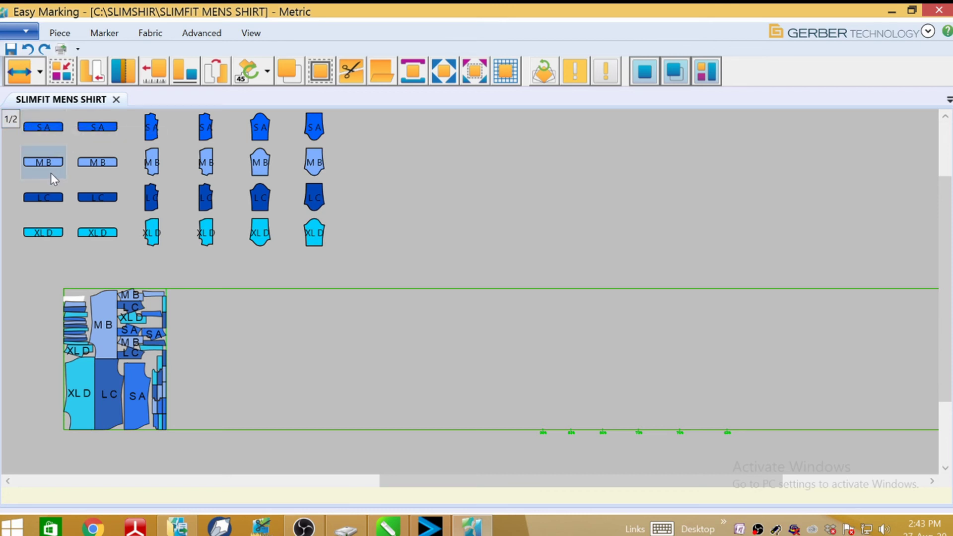
{"action": "mouse_move", "coordinate": [22, 112]}
{"action": "left_mouse_down"}
{"action": "mouse_move", "coordinate": [64, 199]}
{"action": "mouse_move", "coordinate": [105, 248]}
{"action": "mouse_move", "coordinate": [128, 258]}
{"action": "left_mouse_up"}
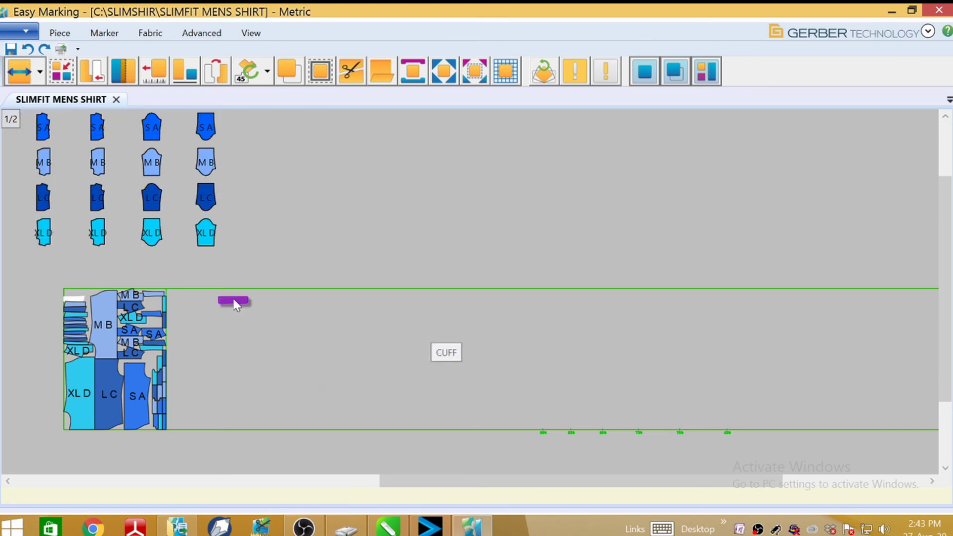
{"action": "left_click", "coordinate": [172, 425]}
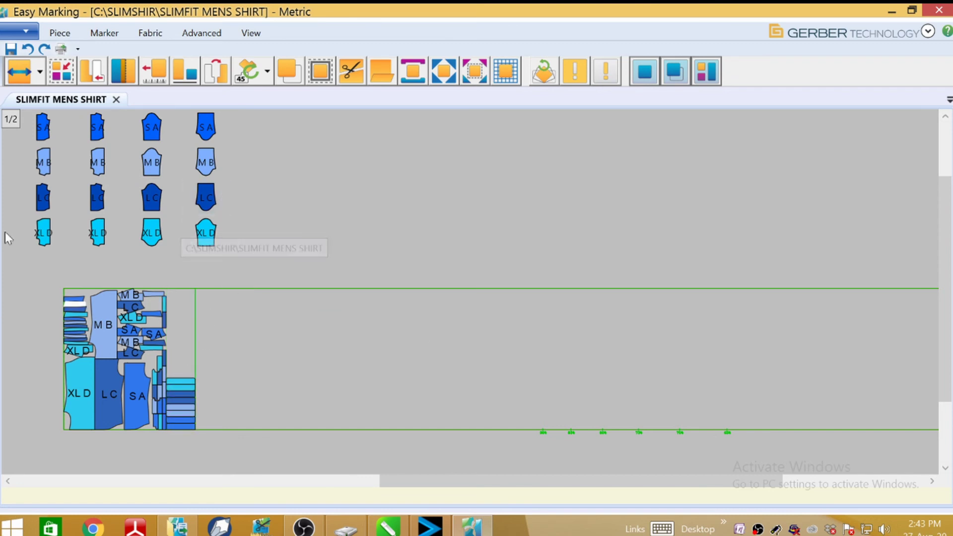
Place both sets of S to XL front pieces in two rows beyond the cuffs, returning stray unplaced pieces to the menu.
{"action": "mouse_move", "coordinate": [29, 110]}
{"action": "left_mouse_down"}
{"action": "mouse_move", "coordinate": [50, 234]}
{"action": "mouse_move", "coordinate": [28, 113]}
{"action": "mouse_move", "coordinate": [61, 195]}
{"action": "mouse_move", "coordinate": [67, 262]}
{"action": "mouse_move", "coordinate": [85, 275]}
{"action": "mouse_move", "coordinate": [70, 284]}
{"action": "mouse_move", "coordinate": [66, 259]}
{"action": "left_mouse_up"}
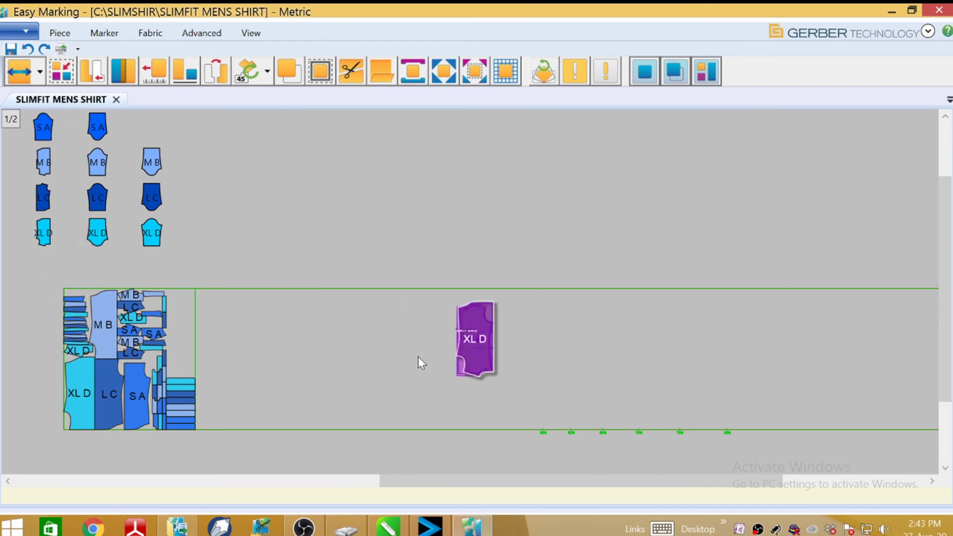
{"action": "left_click_drag", "start_coordinate": [207, 213], "coordinate": [177, 397]}
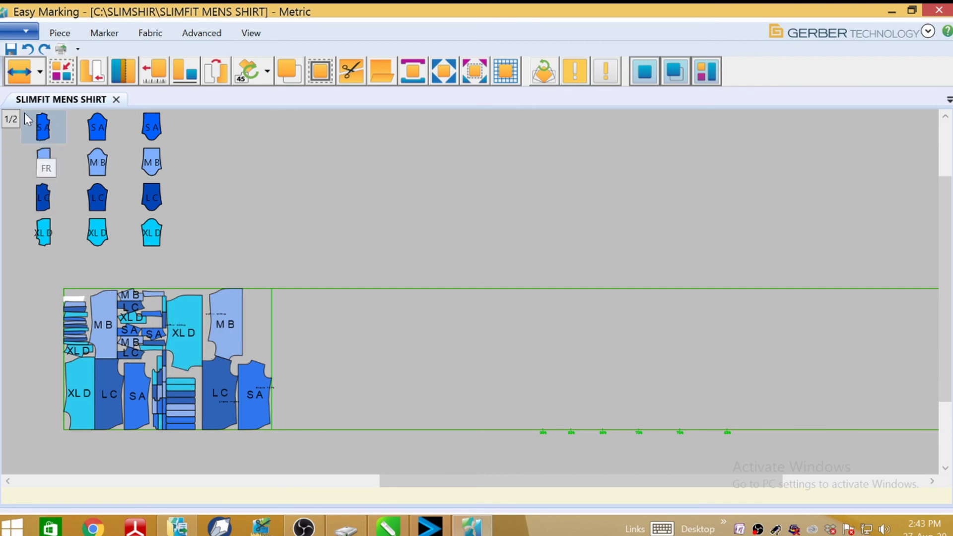
{"action": "left_click_drag", "start_coordinate": [25, 113], "coordinate": [45, 148]}
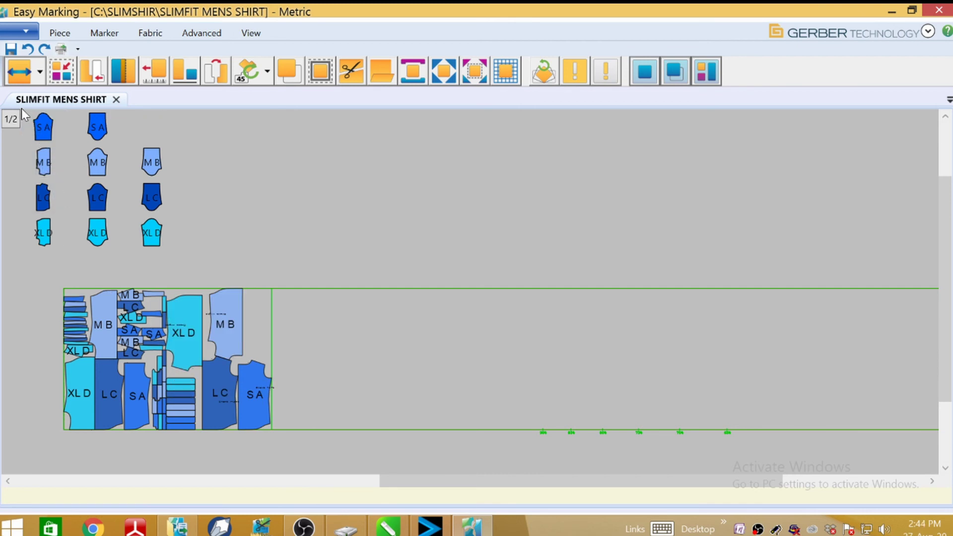
{"action": "left_click", "coordinate": [60, 33]}
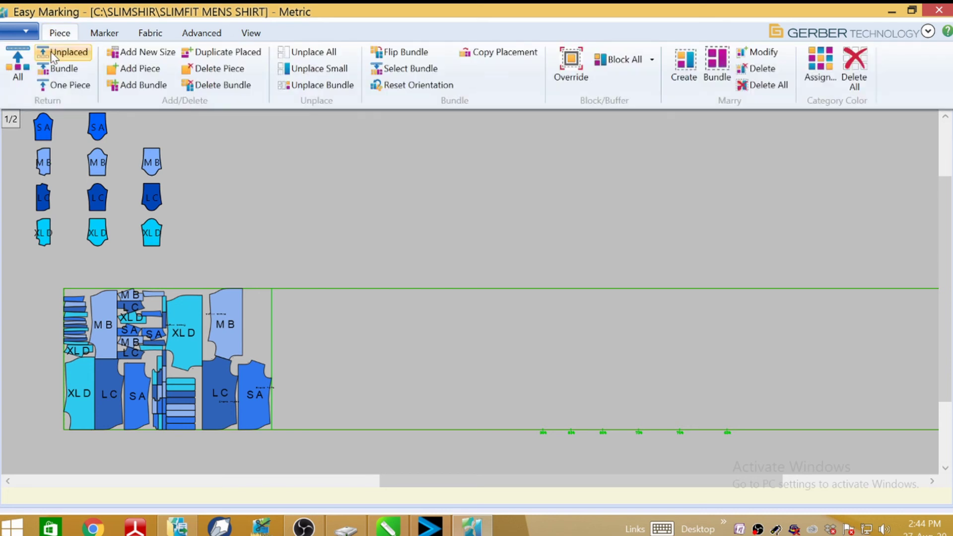
{"action": "left_click", "coordinate": [68, 53]}
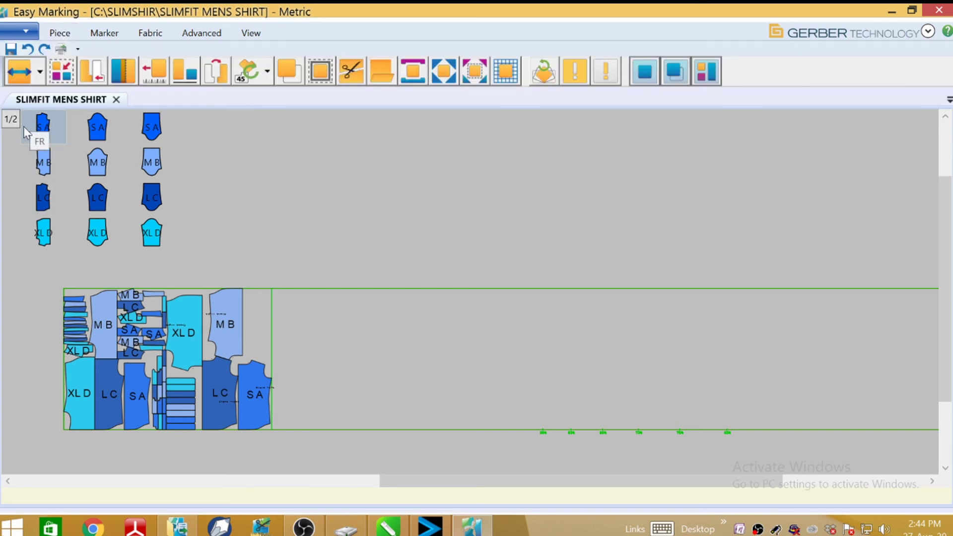
{"action": "mouse_move", "coordinate": [23, 112]}
{"action": "left_mouse_down"}
{"action": "mouse_move", "coordinate": [68, 277]}
{"action": "mouse_move", "coordinate": [348, 282]}
{"action": "mouse_move", "coordinate": [310, 205]}
{"action": "mouse_move", "coordinate": [257, 366]}
{"action": "left_mouse_up"}
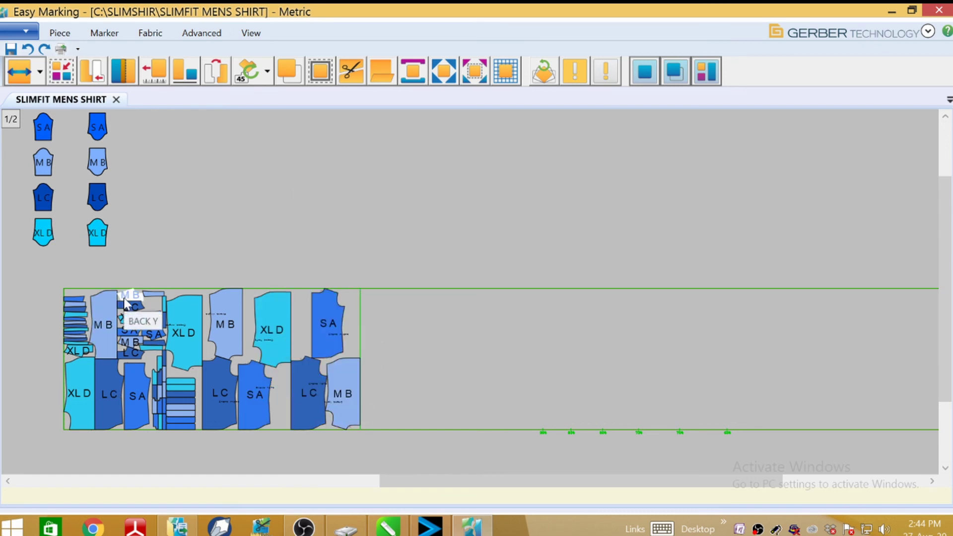
Return the stray unplaced piece and arrange both S to XL SLV sets in two facing rows after the fronts.
{"action": "mouse_move", "coordinate": [27, 116]}
{"action": "left_mouse_down"}
{"action": "mouse_move", "coordinate": [118, 223]}
{"action": "mouse_move", "coordinate": [32, 133]}
{"action": "mouse_move", "coordinate": [24, 112]}
{"action": "left_mouse_up"}
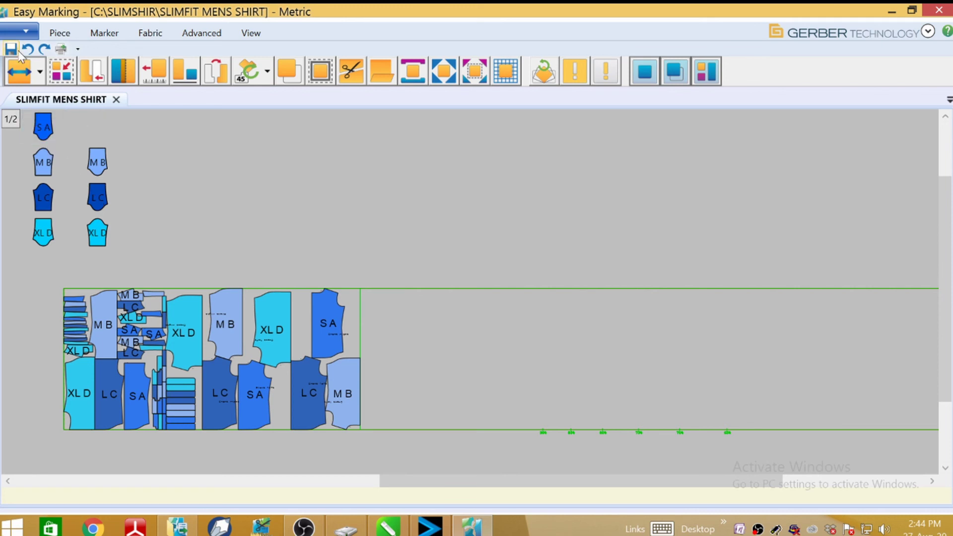
{"action": "left_click", "coordinate": [66, 36]}
{"action": "left_click", "coordinate": [72, 53]}
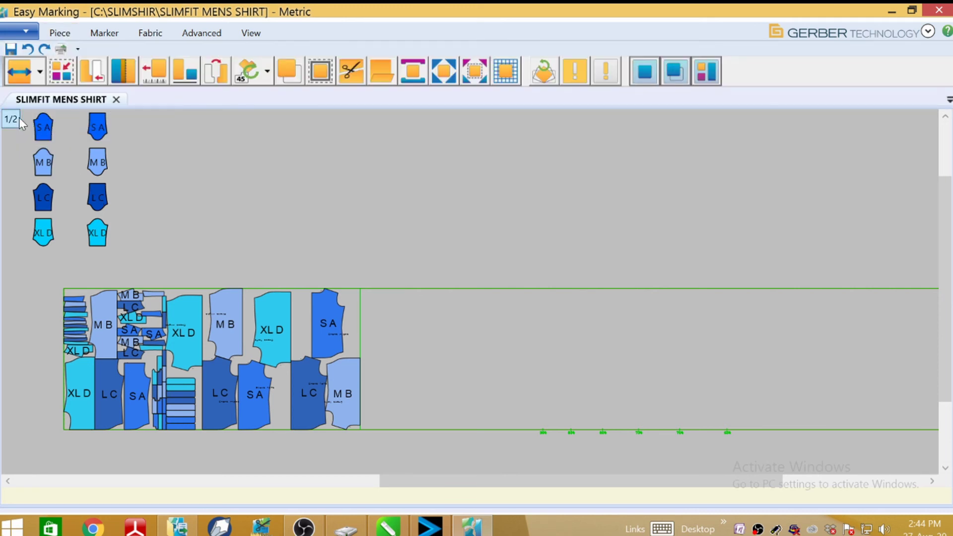
{"action": "mouse_move", "coordinate": [22, 110]}
{"action": "left_mouse_down"}
{"action": "mouse_move", "coordinate": [115, 268]}
{"action": "mouse_move", "coordinate": [570, 287]}
{"action": "mouse_move", "coordinate": [415, 347]}
{"action": "mouse_move", "coordinate": [353, 434]}
{"action": "mouse_move", "coordinate": [364, 430]}
{"action": "left_mouse_up"}
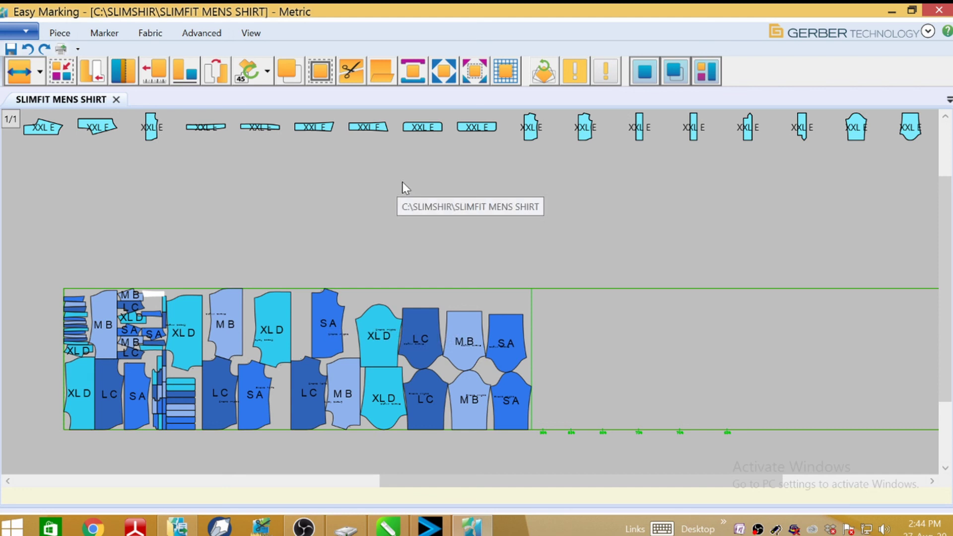
Place all XXL pieces in the marker, with sleeves and body pieces after the S sleeves and small parts in the gaps.
{"action": "scroll", "coordinate": [403, 188], "scroll_direction": "down", "scroll_amount": 1}
{"action": "mouse_move", "coordinate": [26, 114]}
{"action": "left_mouse_down"}
{"action": "mouse_move", "coordinate": [114, 154]}
{"action": "mouse_move", "coordinate": [428, 177]}
{"action": "mouse_move", "coordinate": [927, 177]}
{"action": "left_mouse_up"}
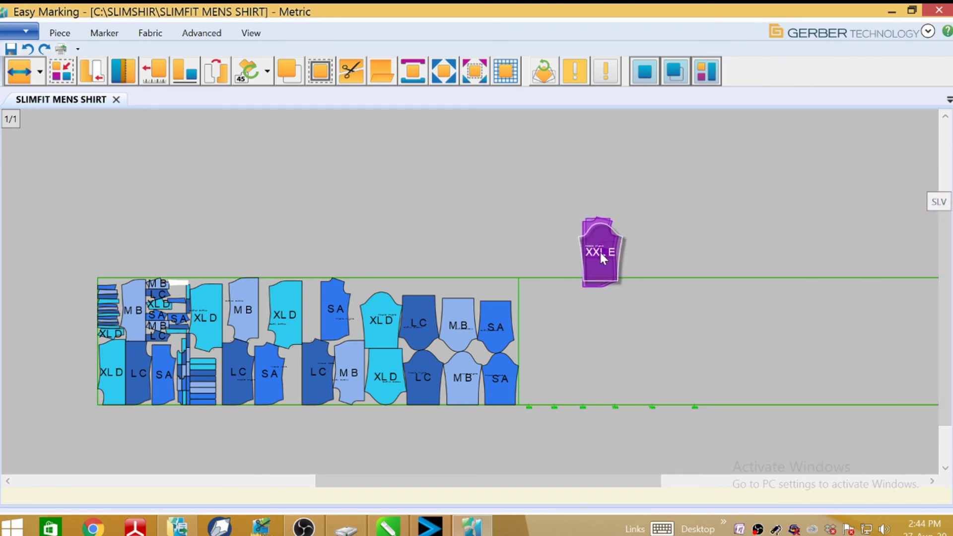
{"action": "left_click_drag", "start_coordinate": [567, 251], "coordinate": [538, 412]}
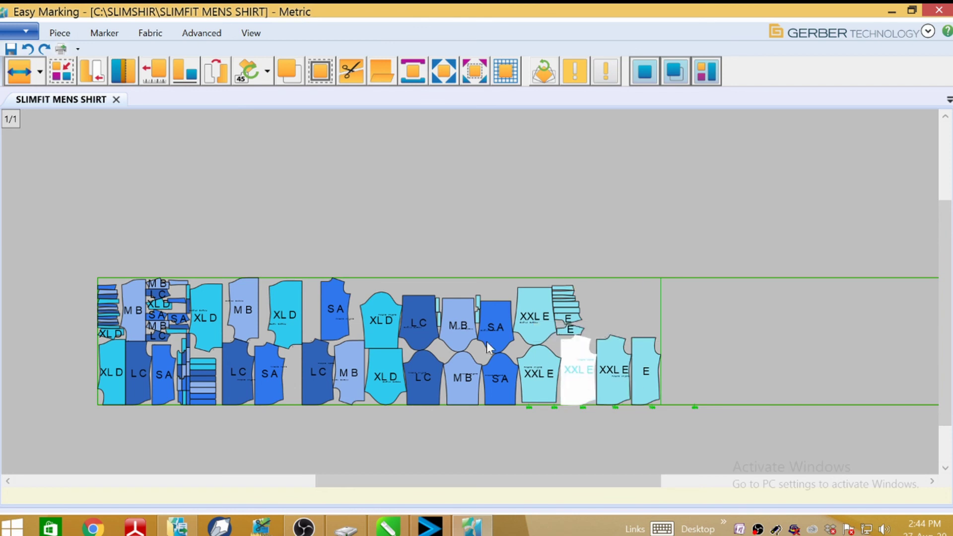
Move the stacked small XXL pieces from beside the upper XXL sleeve into the space directly above the XXL body pieces.
{"action": "scroll", "coordinate": [365, 279], "scroll_direction": "down", "scroll_amount": 1}
{"action": "scroll", "coordinate": [365, 285], "scroll_direction": "up", "scroll_amount": 2}
{"action": "scroll", "coordinate": [419, 403], "scroll_direction": "up", "scroll_amount": 2}
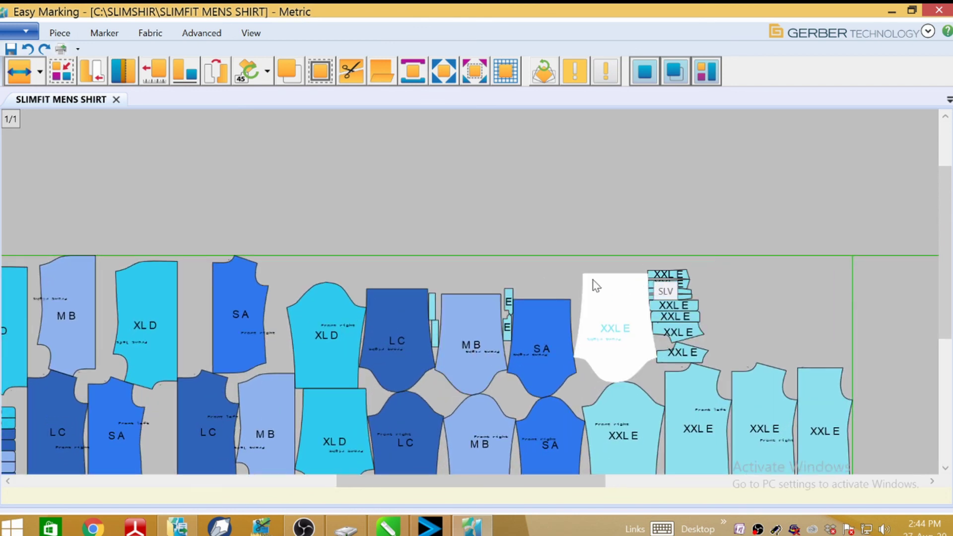
{"action": "left_click_drag", "start_coordinate": [645, 261], "coordinate": [719, 379]}
{"action": "left_click_drag", "start_coordinate": [661, 338], "coordinate": [595, 283]}
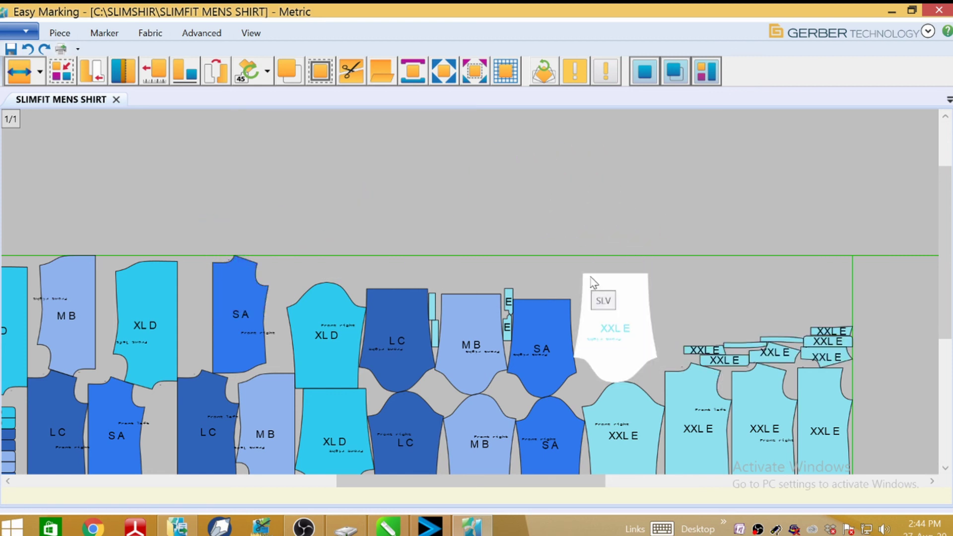
{"action": "scroll", "coordinate": [375, 285], "scroll_direction": "down", "scroll_amount": 6}
{"action": "scroll", "coordinate": [382, 323], "scroll_direction": "up", "scroll_amount": 2}
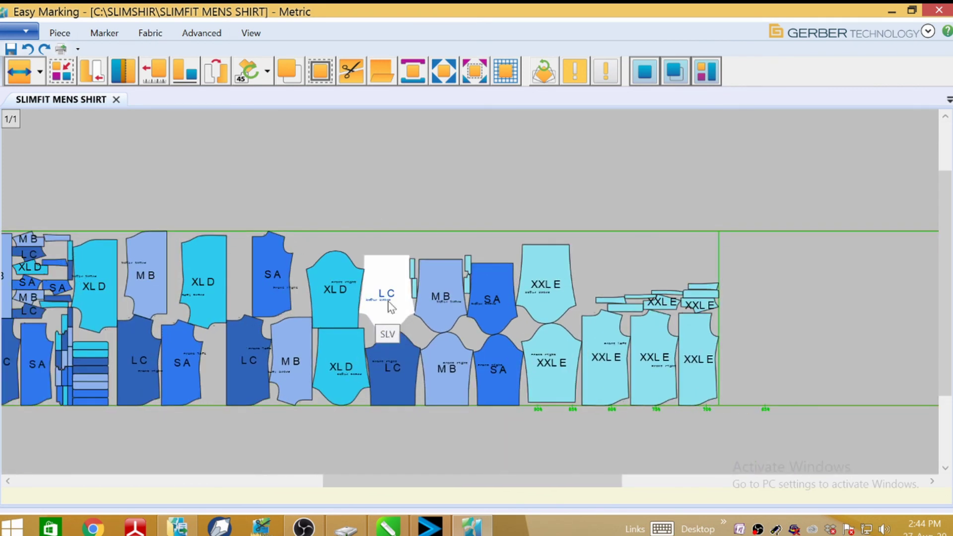
{"action": "scroll", "coordinate": [436, 219], "scroll_direction": "down", "scroll_amount": 2}
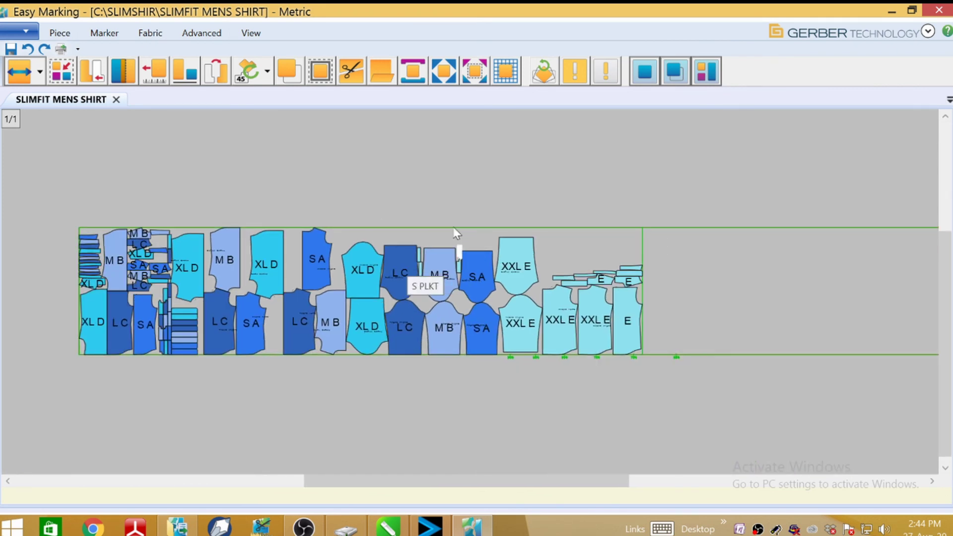
Send the SLIMFIT MENS SHIRT marker to the plotter and enter its order number in MarkPlot.
{"action": "left_click", "coordinate": [20, 31]}
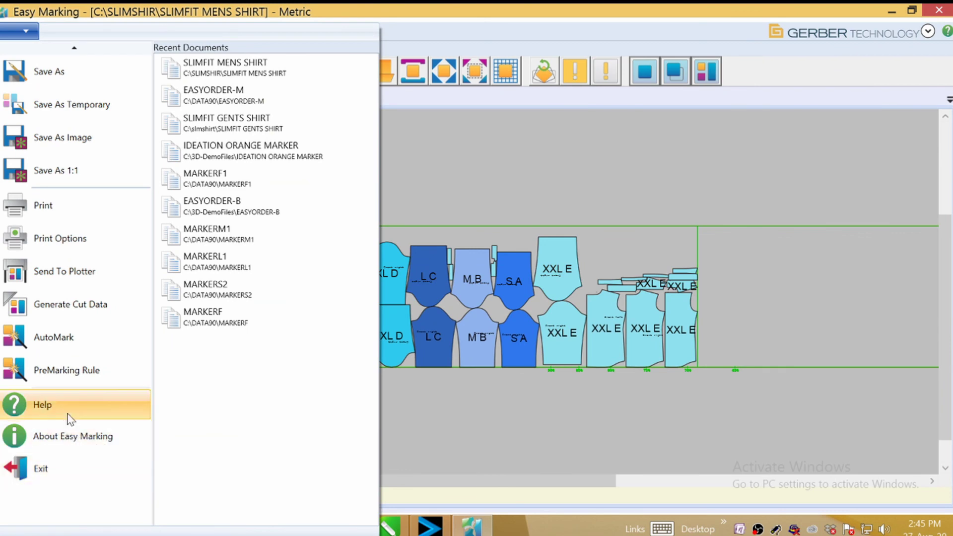
{"action": "left_click", "coordinate": [77, 274]}
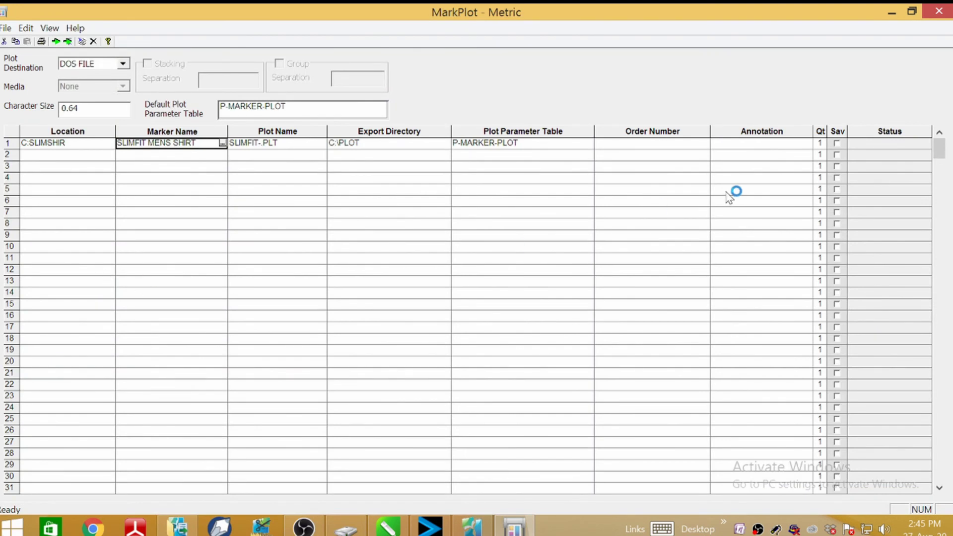
{"action": "left_click", "coordinate": [651, 145]}
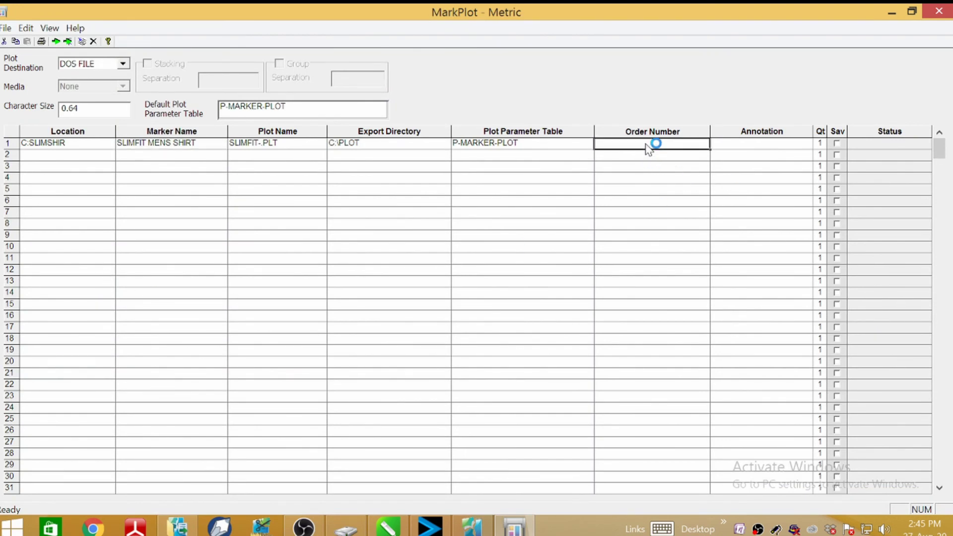
{"action": "type", "text": "01"}
Assign annotation A to the SLIMFIT MENS SHIRT plot and process it, replacing all existing marker plots.
{"action": "left_click", "coordinate": [773, 146]}
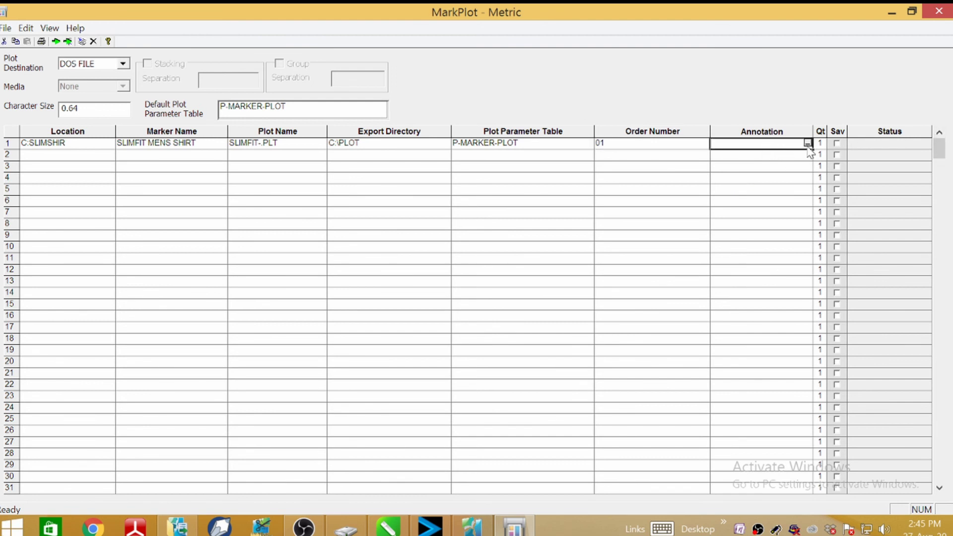
{"action": "left_click", "coordinate": [808, 144]}
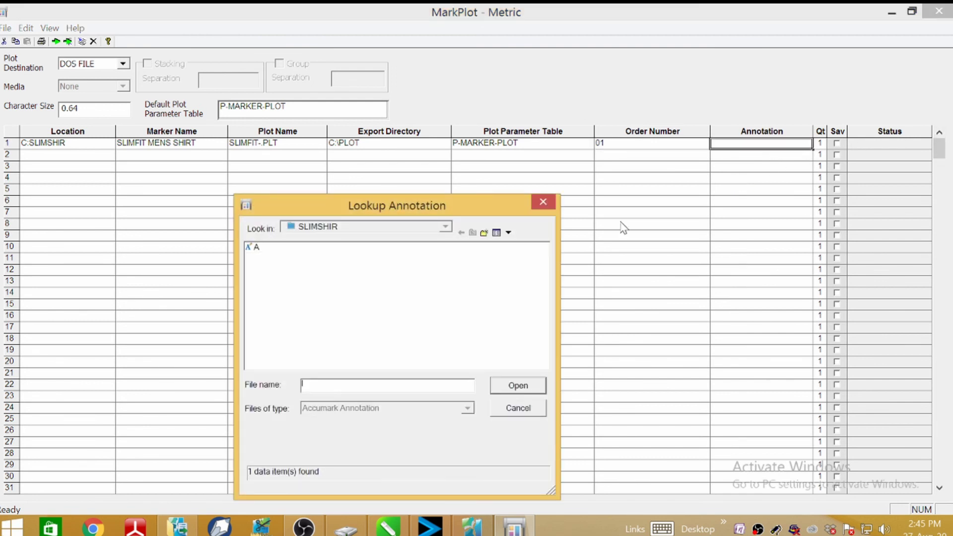
{"action": "left_click", "coordinate": [253, 248]}
{"action": "left_click", "coordinate": [514, 386]}
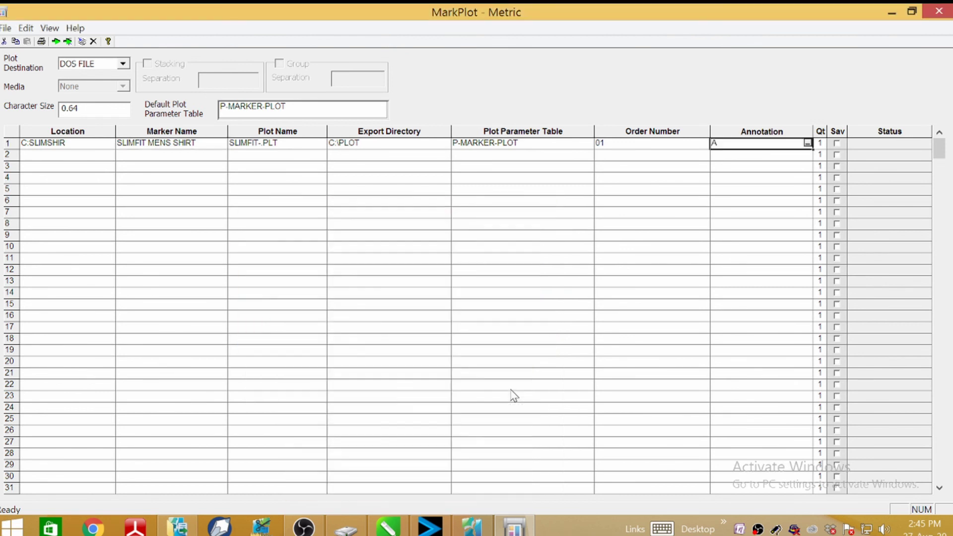
{"action": "left_click", "coordinate": [55, 41]}
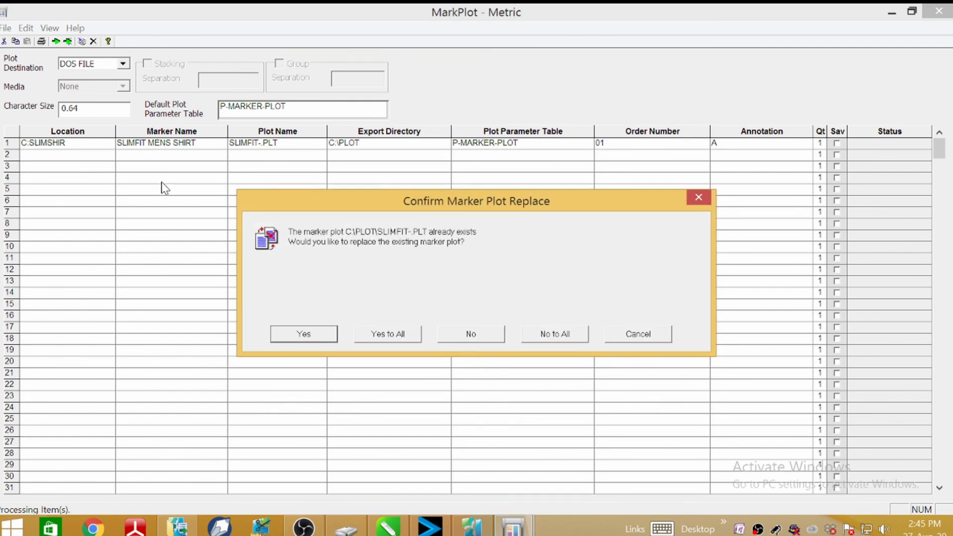
{"action": "left_click", "coordinate": [386, 334]}
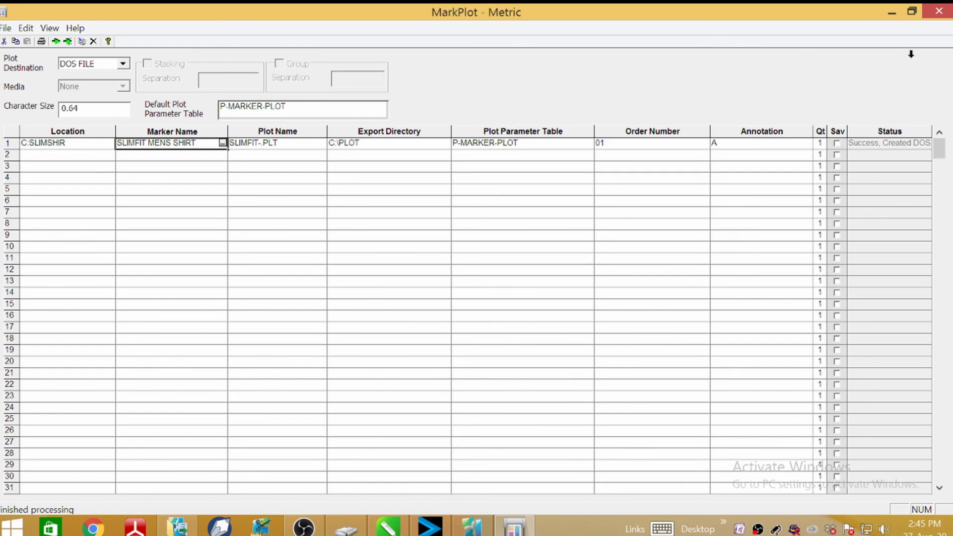
Close MarkPlot and exit Easy Marking, returning to the SLIMSHIR storage area in AccuMark Explorer.
{"action": "left_click", "coordinate": [944, 13]}
{"action": "left_click", "coordinate": [945, 13]}
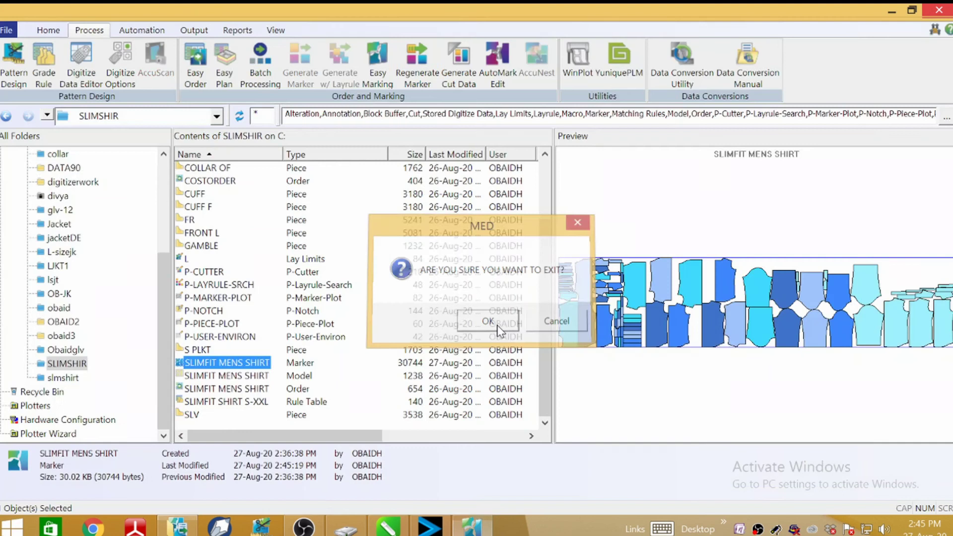
{"action": "left_click", "coordinate": [496, 325]}
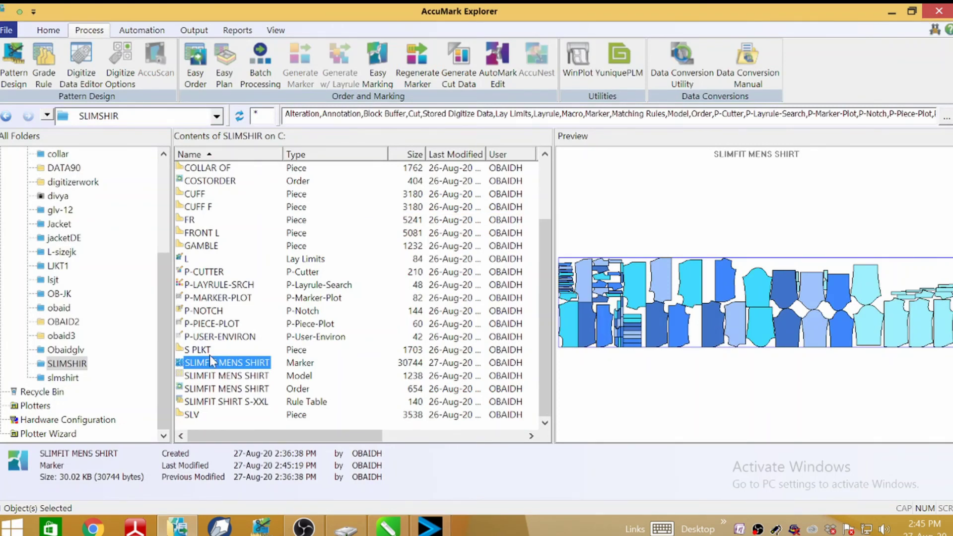